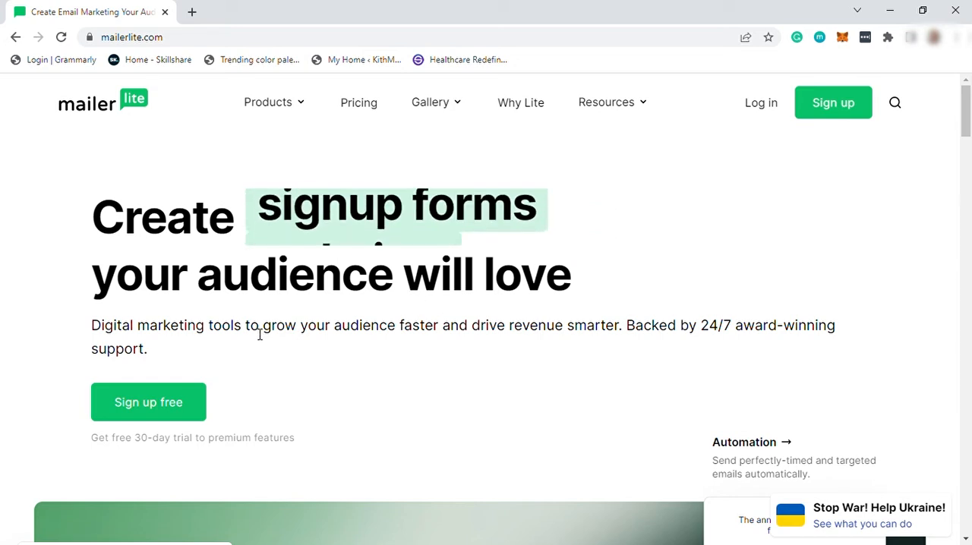
Step: Look through the MailerLite home page's feature overview and customer testimonial sections
scroll(257, 334, down, 2)
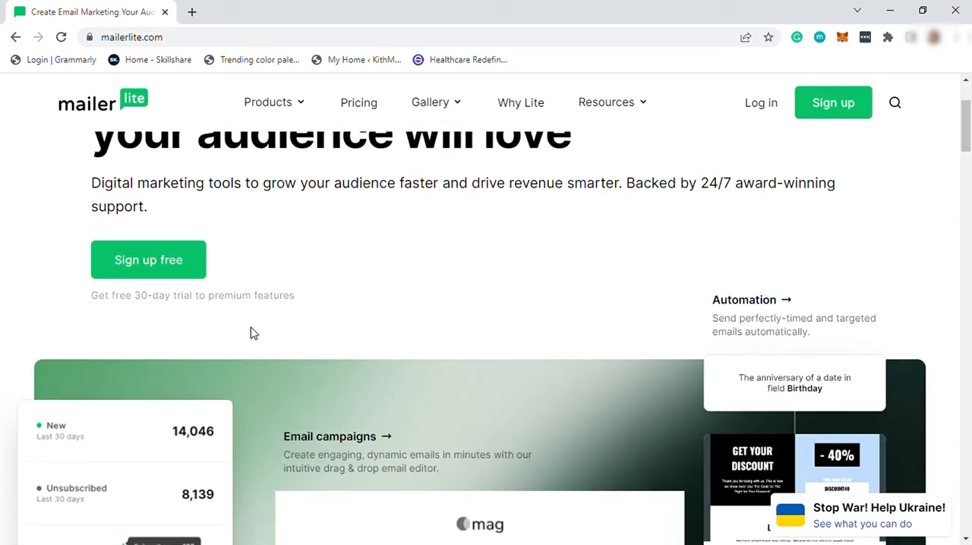
scroll(252, 334, down, 3)
scroll(419, 335, down, 2)
scroll(419, 335, down, 3)
scroll(412, 334, down, 2)
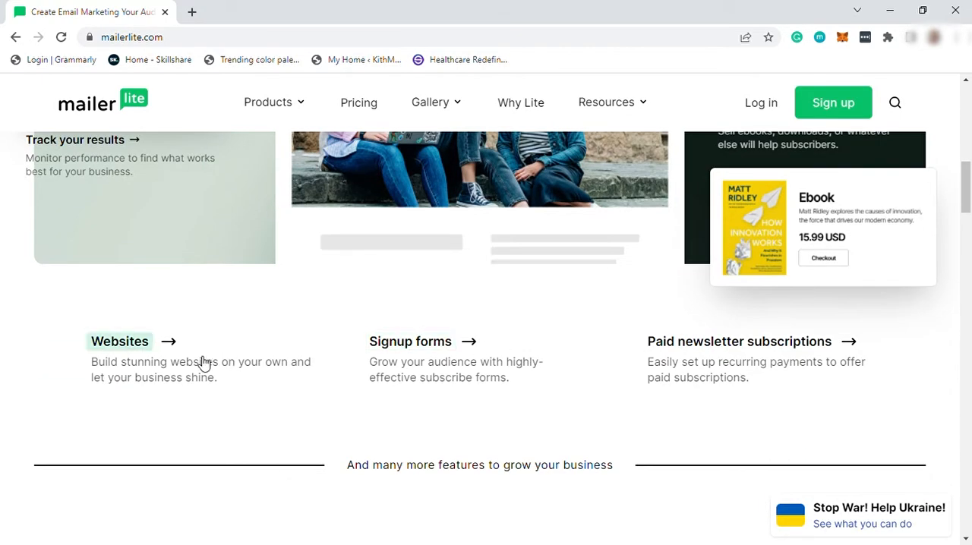
scroll(569, 354, down, 2)
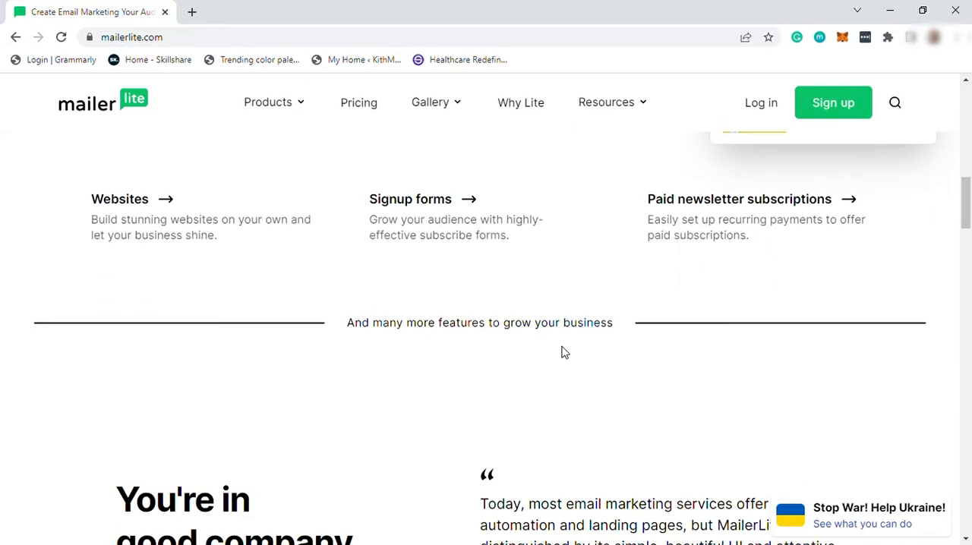
scroll(564, 352, down, 4)
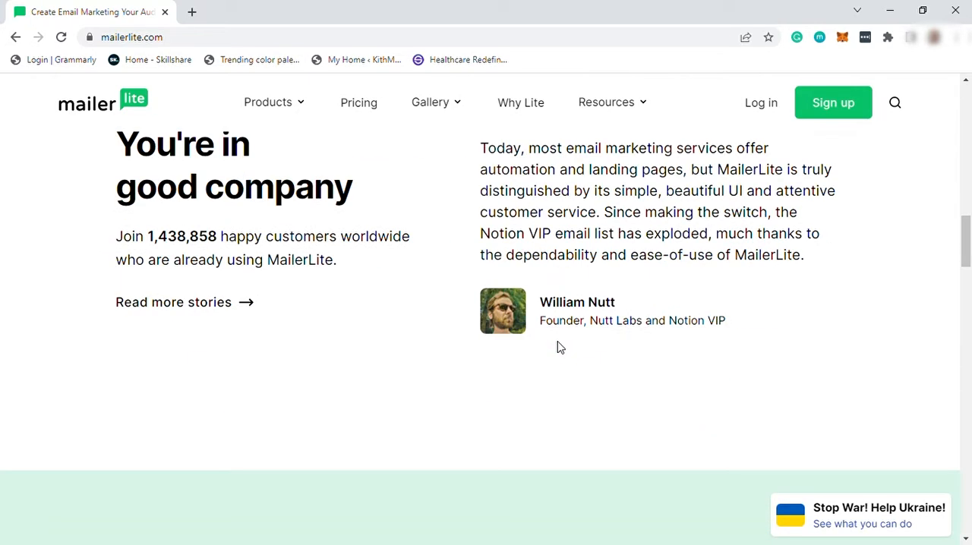
scroll(559, 346, down, 2)
scroll(560, 347, down, 2)
scroll(560, 346, up, 8)
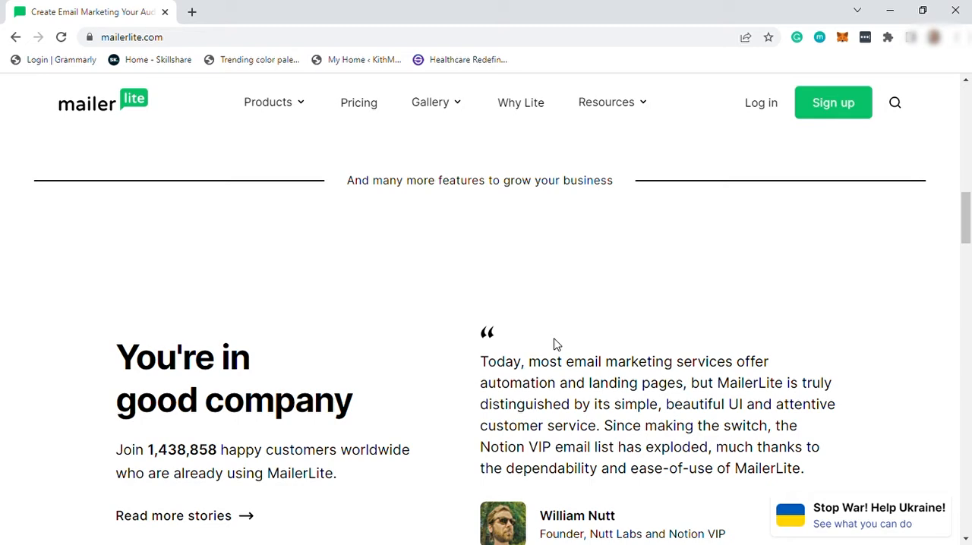
scroll(556, 345, up, 4)
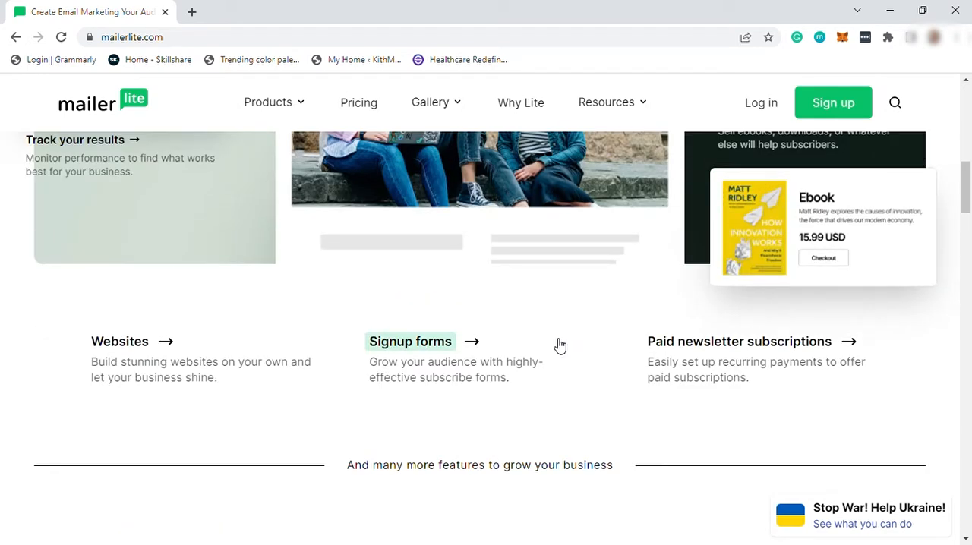
scroll(560, 345, up, 10)
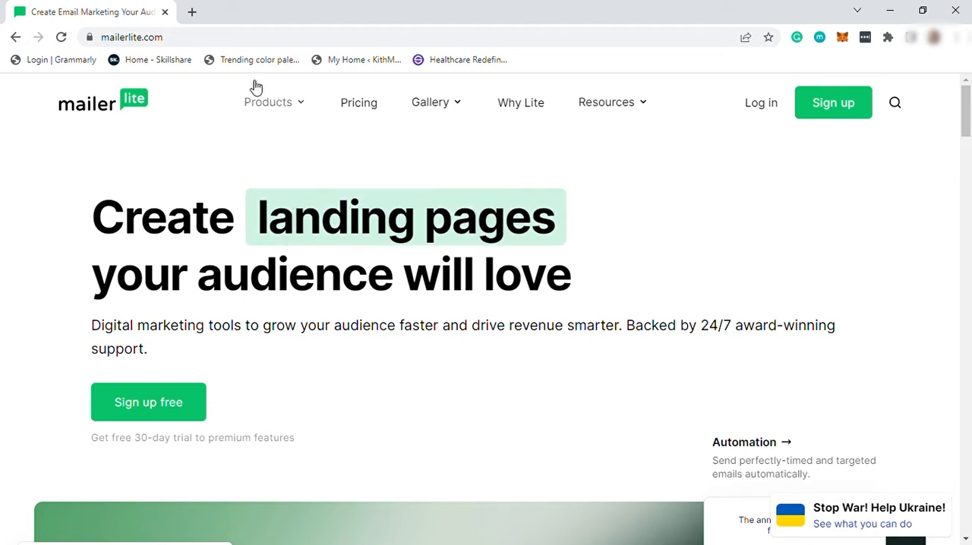
Step: Highlight the mailerlite.com address and the note about the free 30-day trial of premium features
click(161, 43)
drag(162, 43, 102, 40)
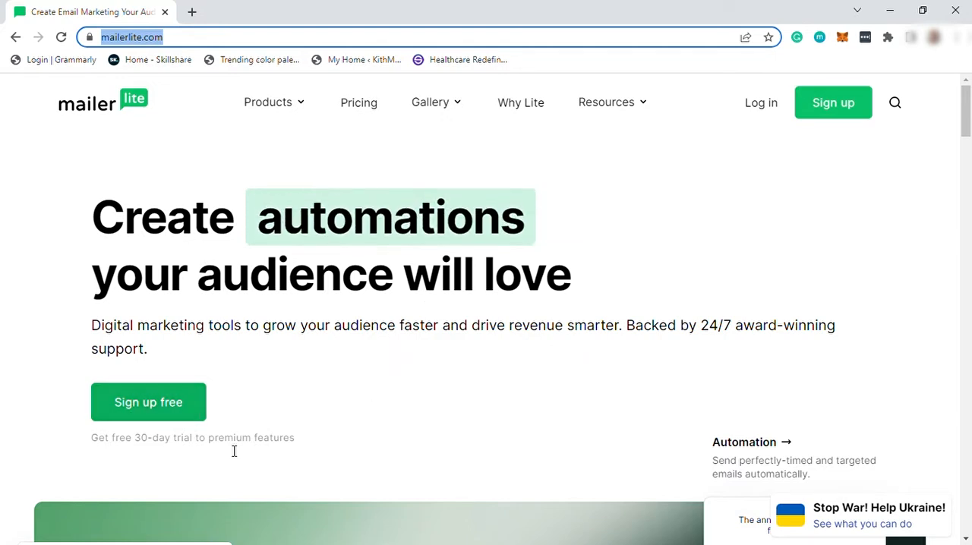
drag(86, 452, 299, 445)
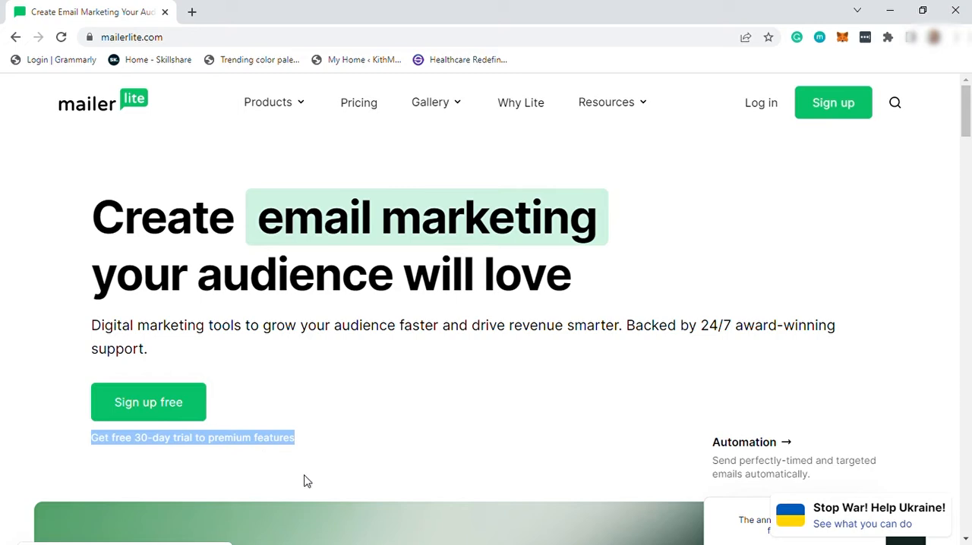
Step: Open the Pricing page and examine the plans and subscriber-count slider at the 1,000-subscriber level
click(358, 107)
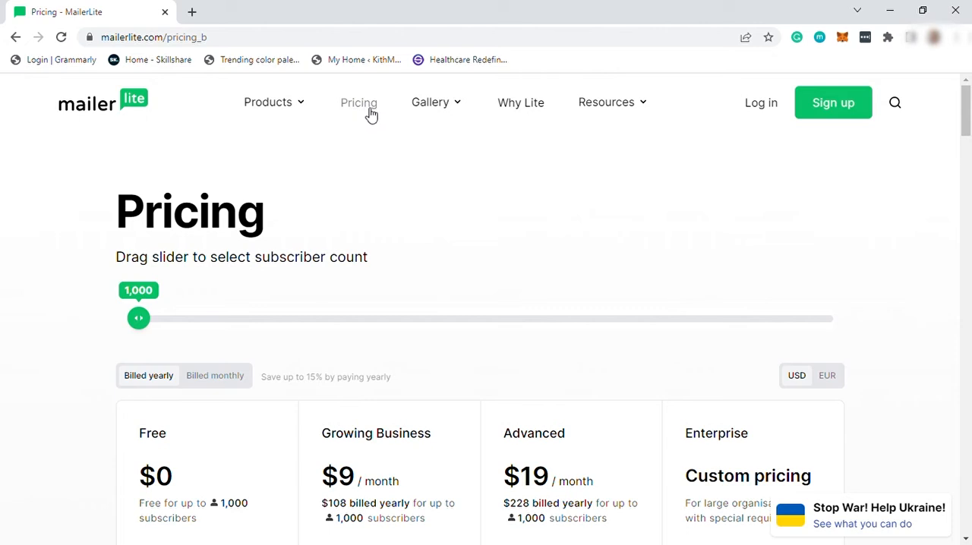
scroll(297, 296, down, 2)
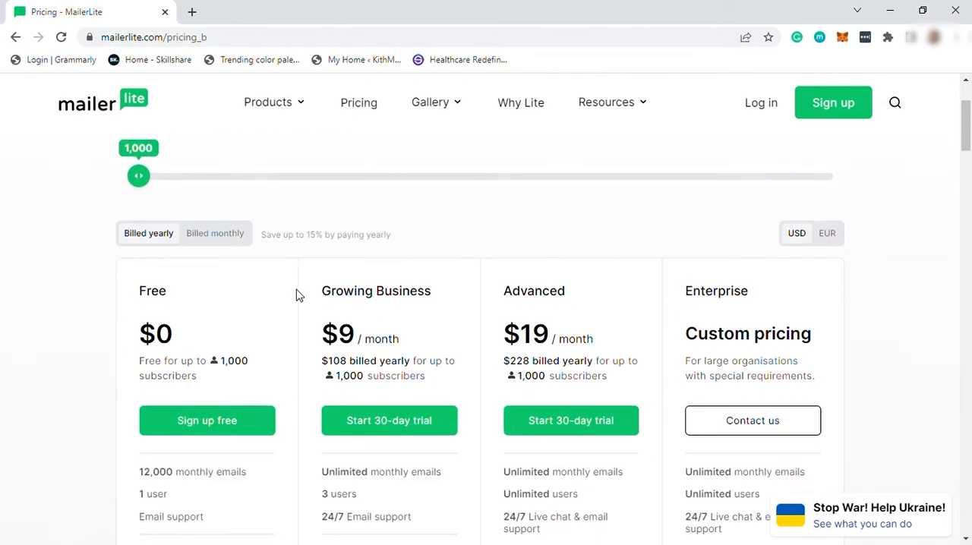
scroll(340, 383, up, 2)
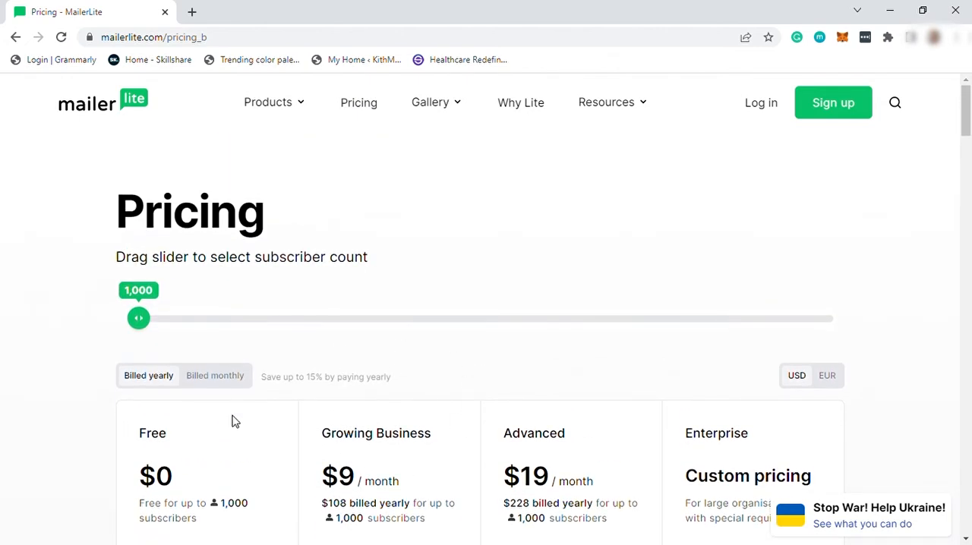
scroll(234, 407, down, 1)
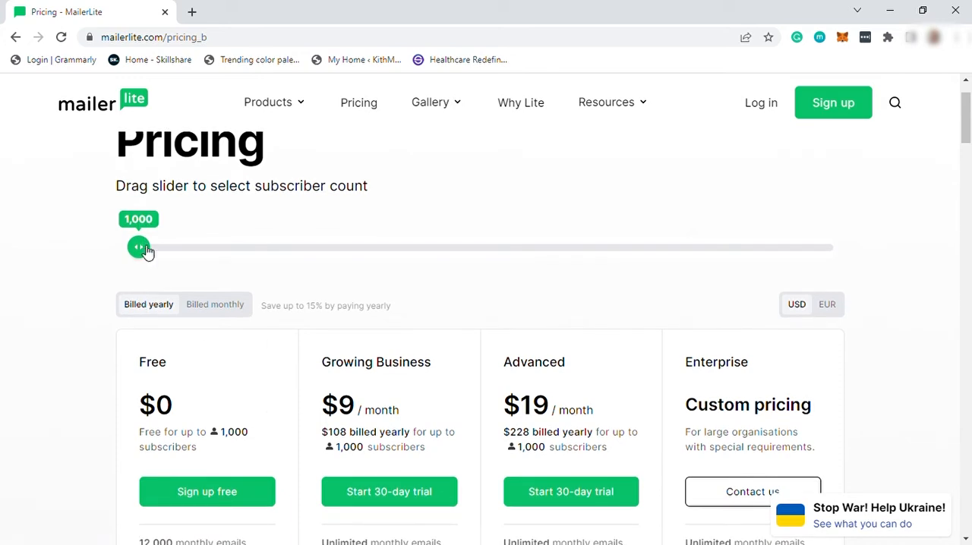
drag(165, 254, 107, 271)
scroll(190, 312, down, 1)
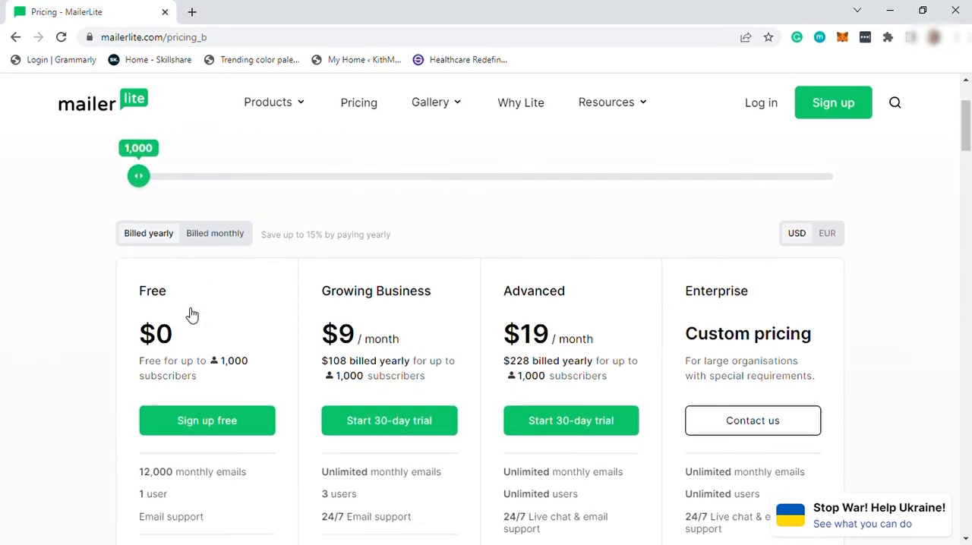
Step: Review the Free plan's limits and key features, highlighting the "10 landing pages" entry
scroll(228, 380, down, 1)
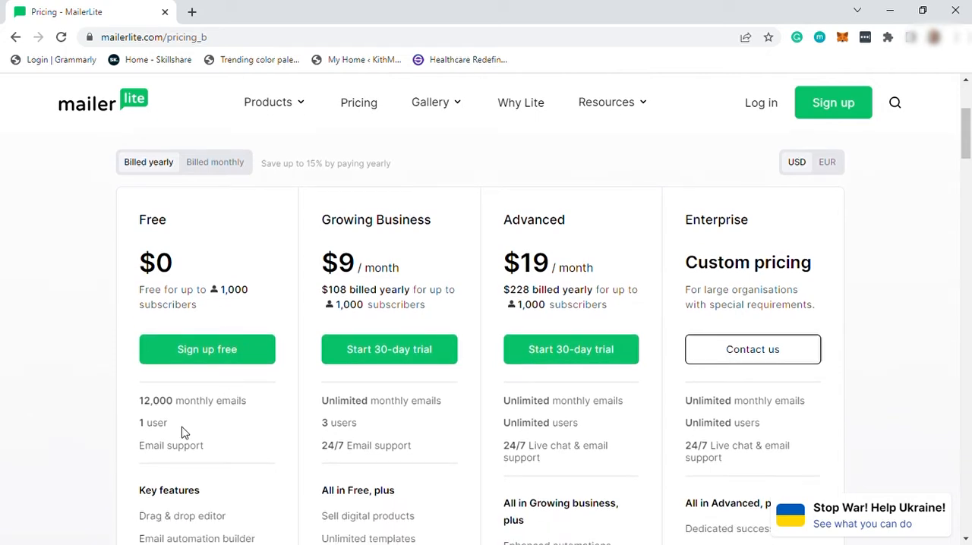
scroll(180, 435, down, 1)
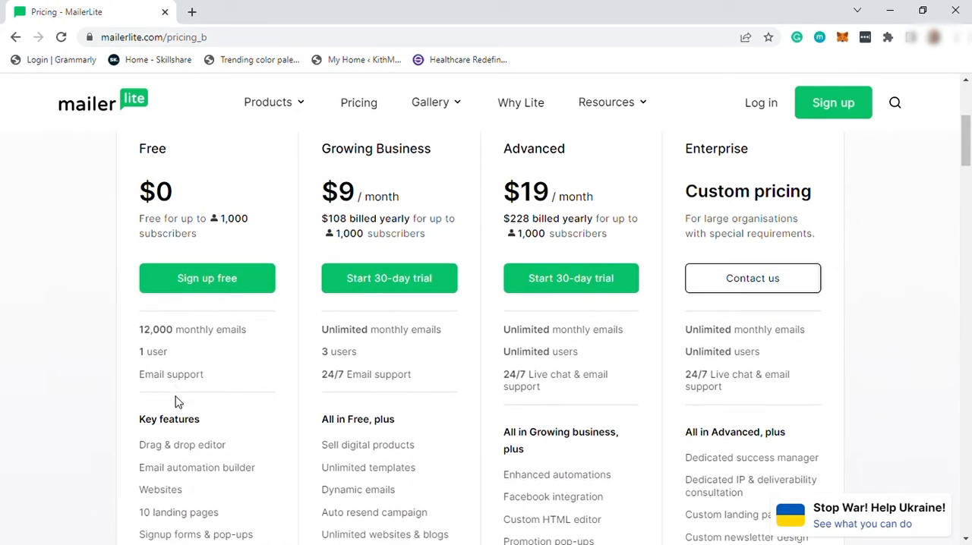
scroll(180, 390, down, 1)
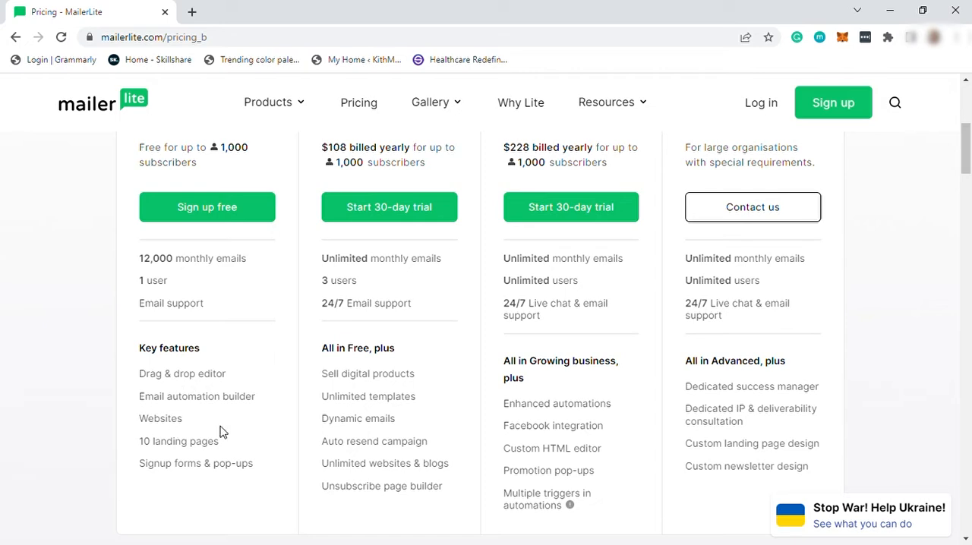
triple_click(125, 447)
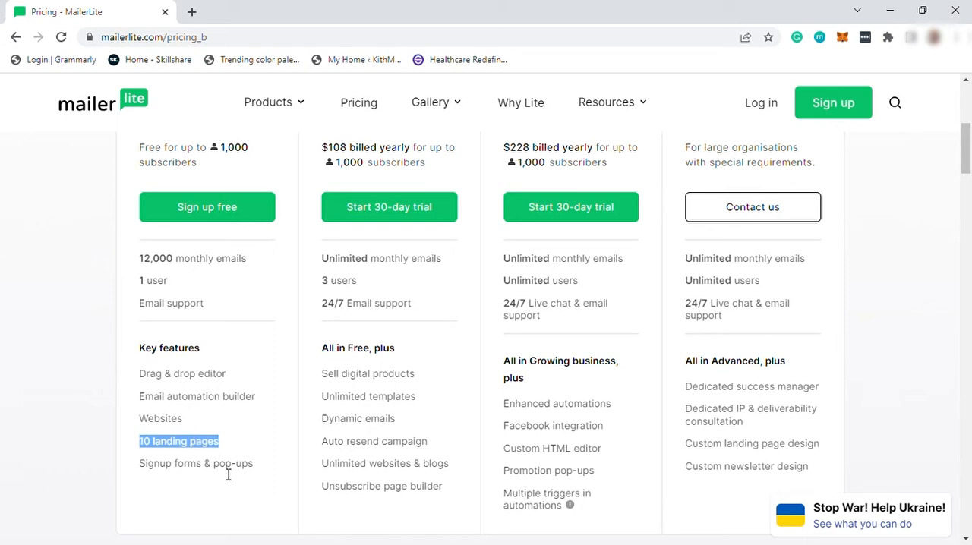
scroll(243, 467, up, 3)
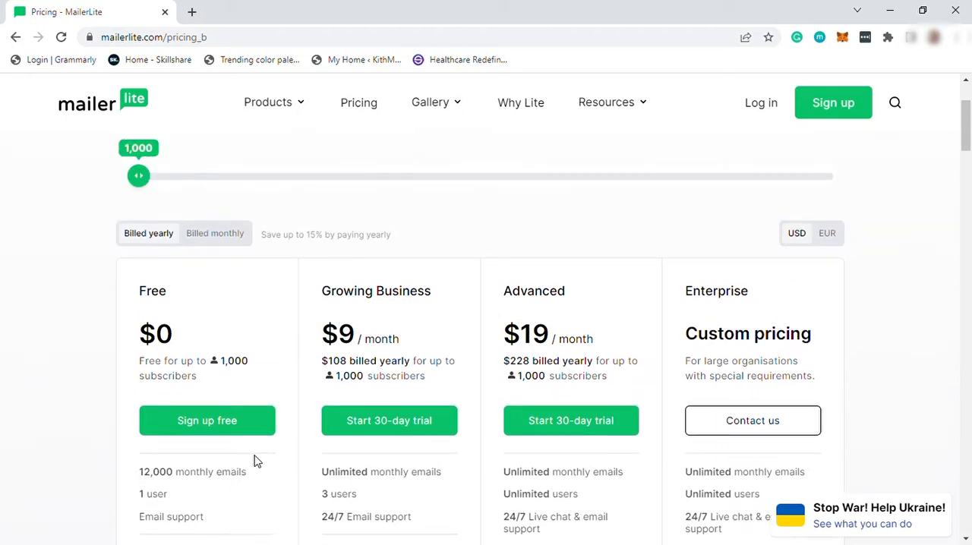
Step: Review the Growing Business plan's price and features, highlighting the "Unlimited templates" entry
scroll(214, 379, down, 1)
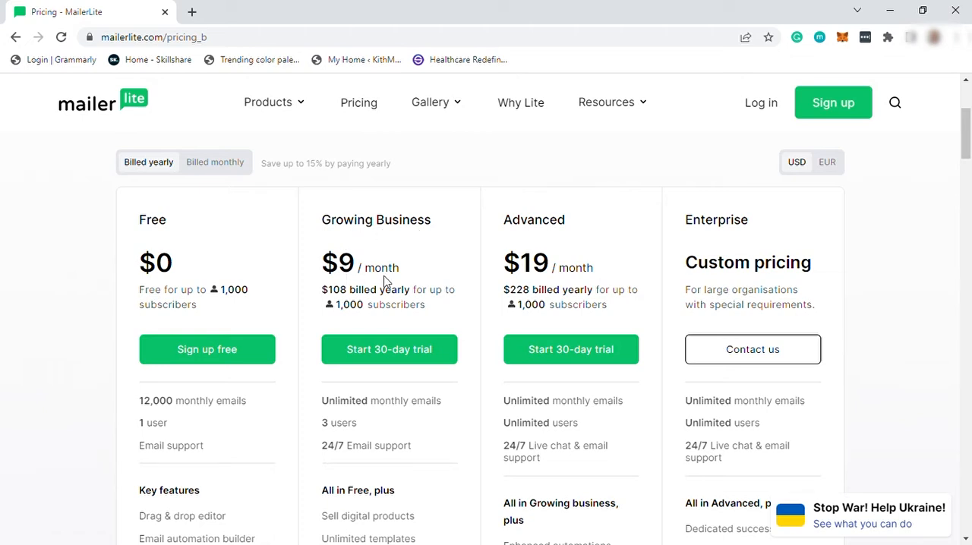
scroll(375, 357, down, 1)
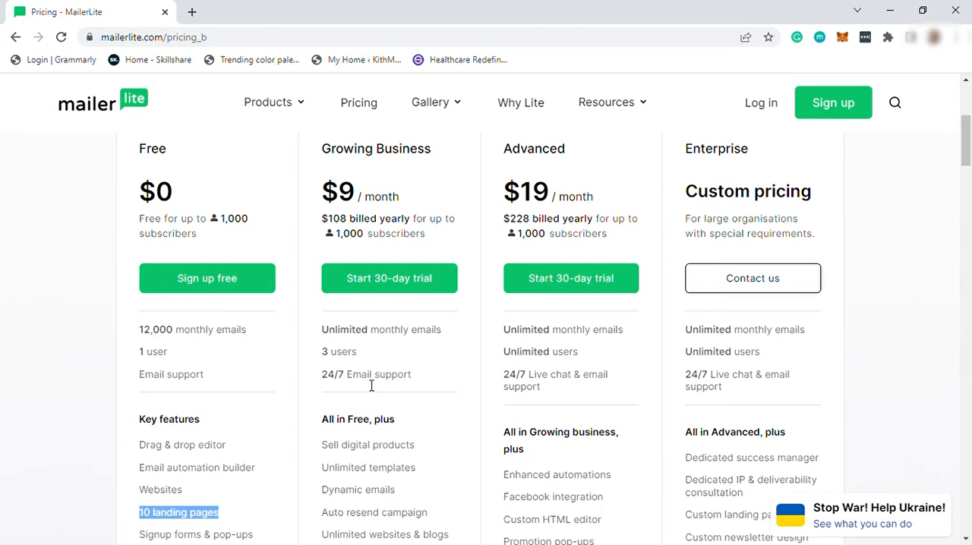
scroll(369, 383, down, 1)
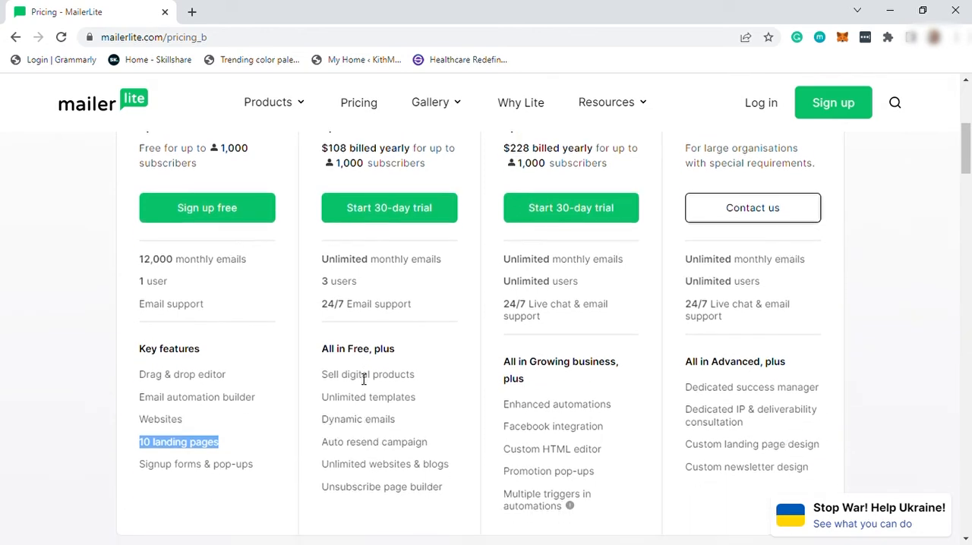
drag(322, 375, 317, 401)
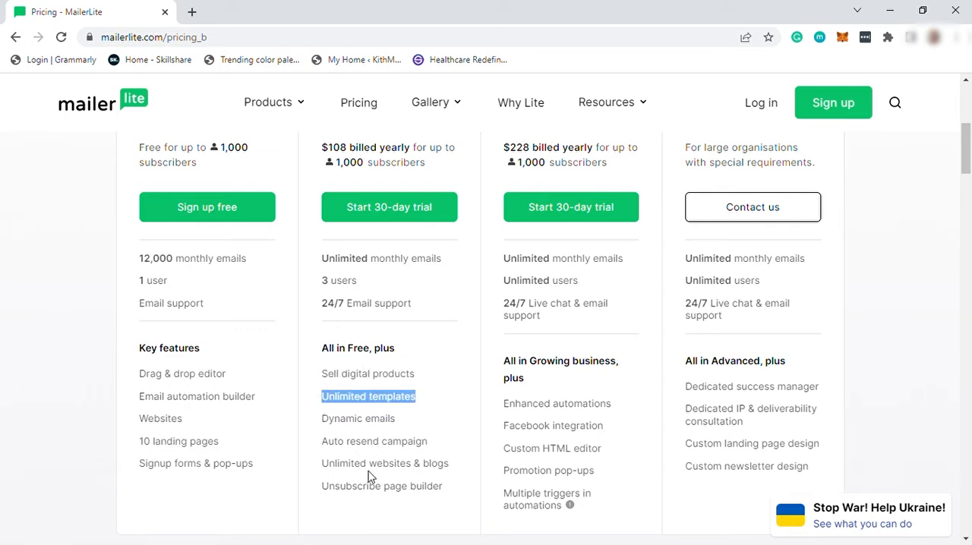
Step: Review the Advanced plan's price and features, highlighting the "Facebook integration" entry
scroll(481, 454, up, 2)
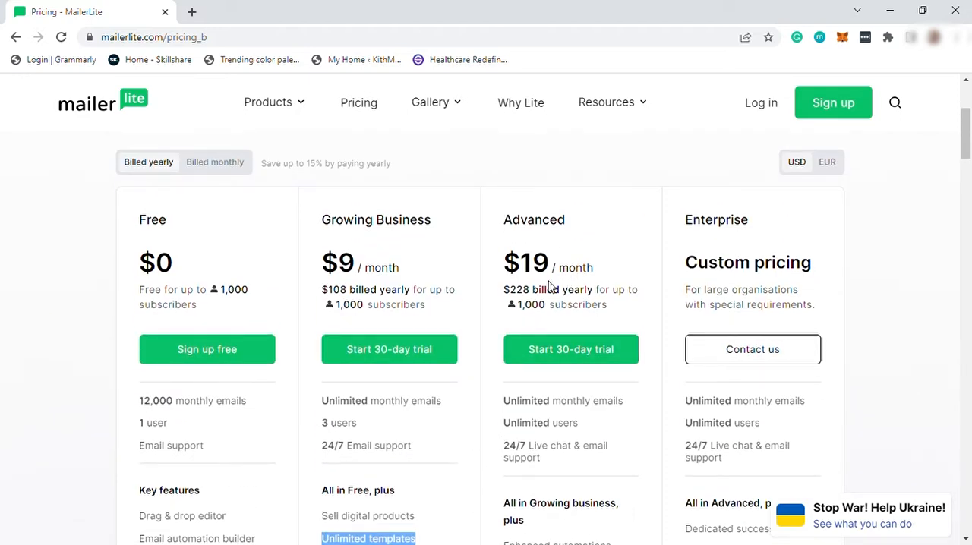
scroll(558, 338, down, 1)
scroll(584, 380, down, 1)
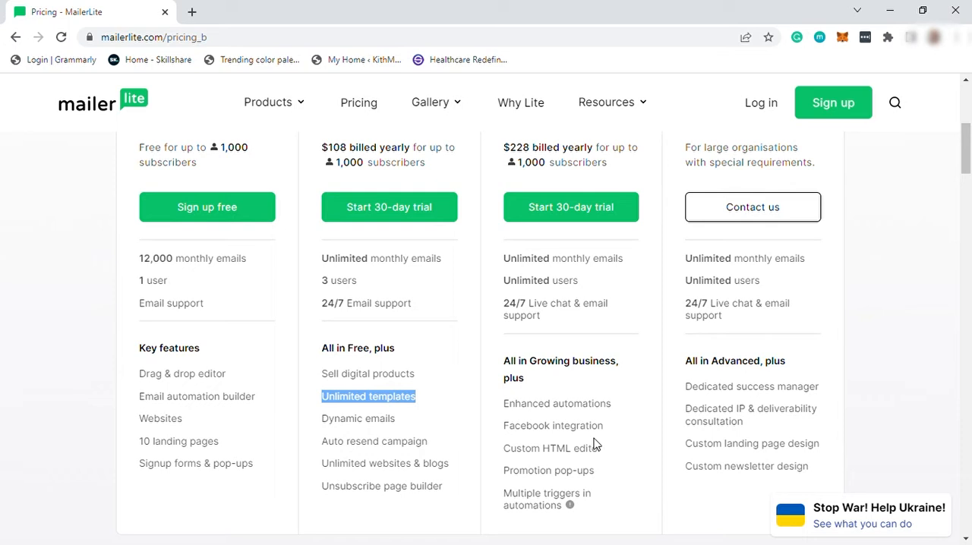
drag(505, 431, 618, 432)
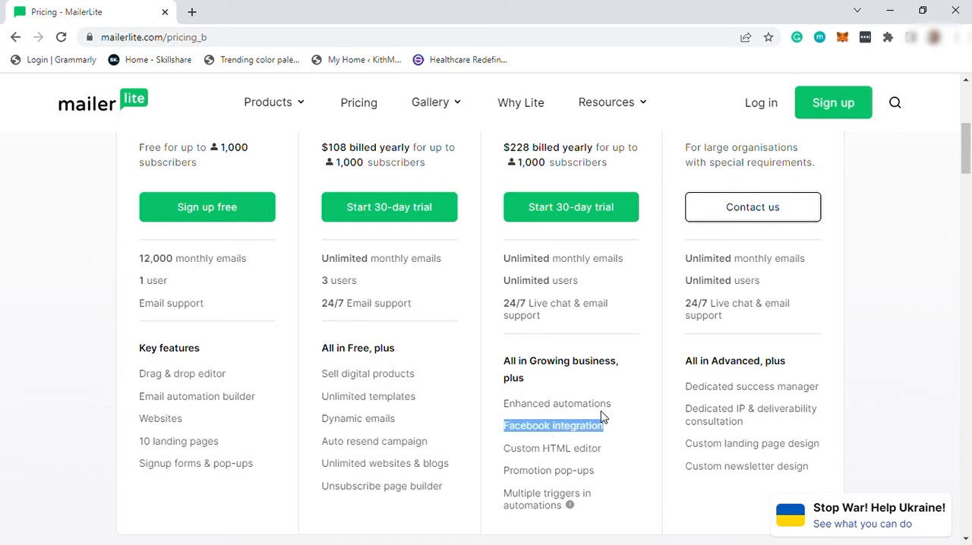
Step: Review the Enterprise plan, highlighting its custom pricing and target-customer description before reading its feature list
scroll(744, 323, up, 2)
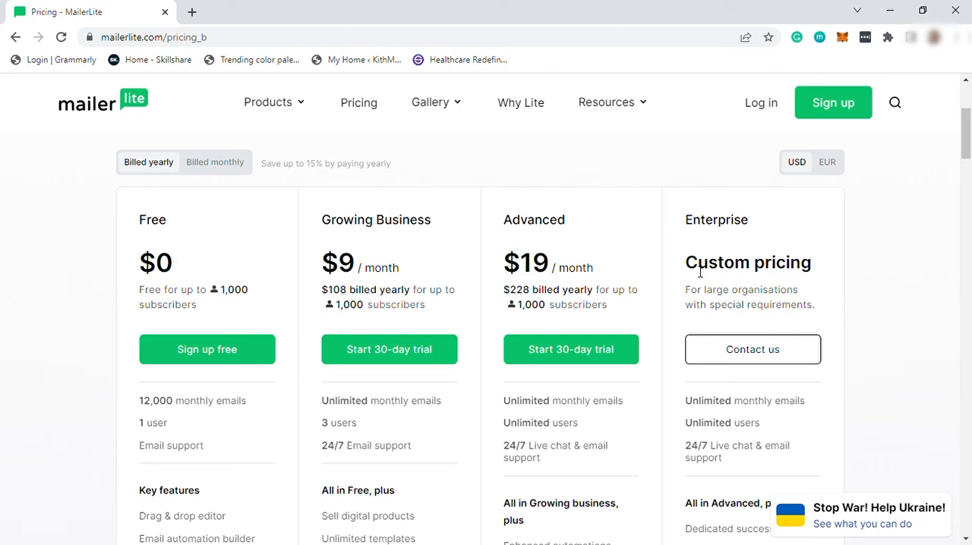
drag(698, 269, 768, 274)
click(780, 235)
drag(683, 297, 794, 319)
click(784, 326)
scroll(755, 334, down, 2)
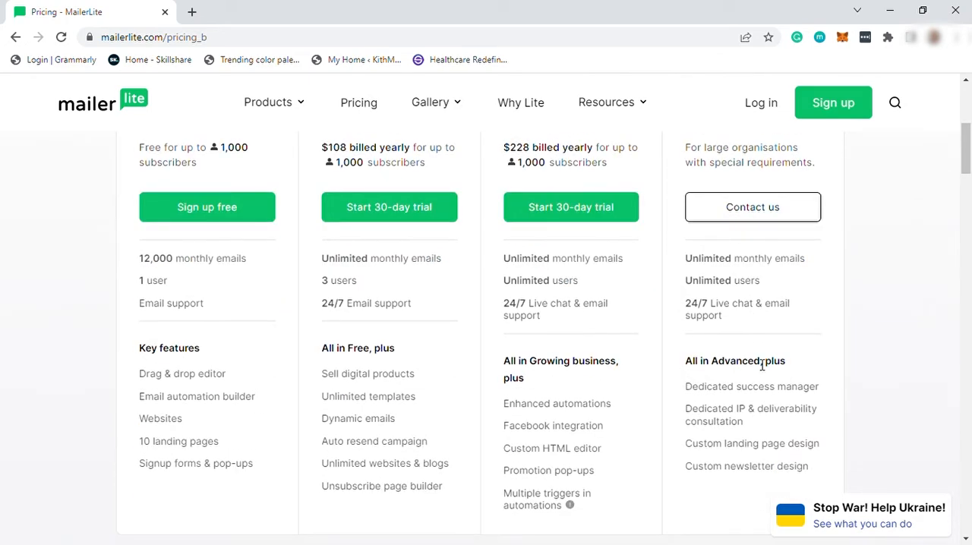
scroll(774, 343, down, 2)
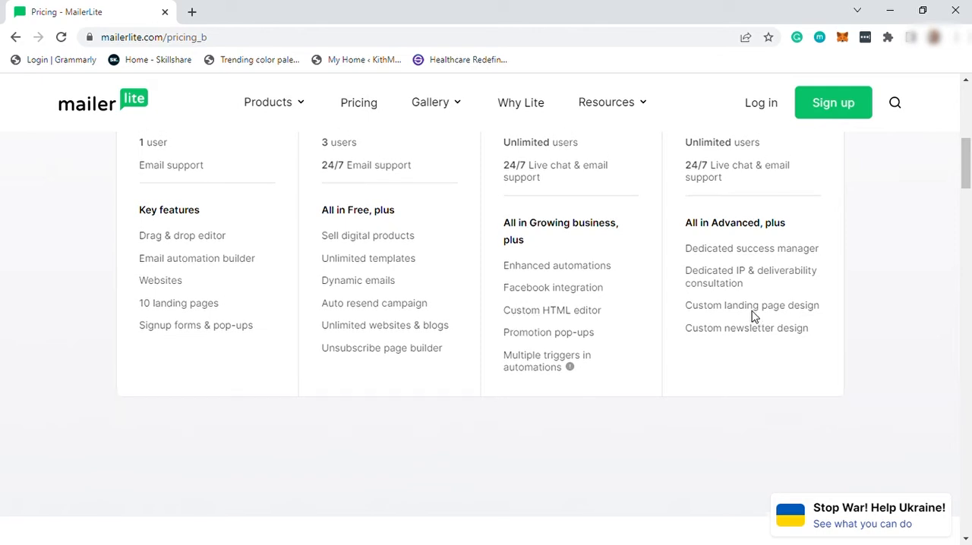
Step: Open the Free plan's sign-up form and look over its required account fields
scroll(753, 315, up, 3)
scroll(753, 316, up, 2)
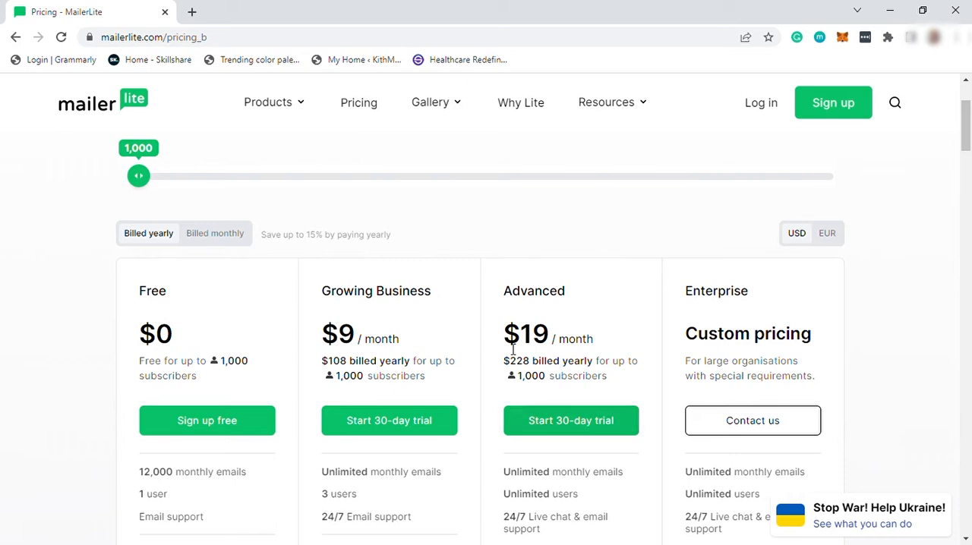
click(212, 427)
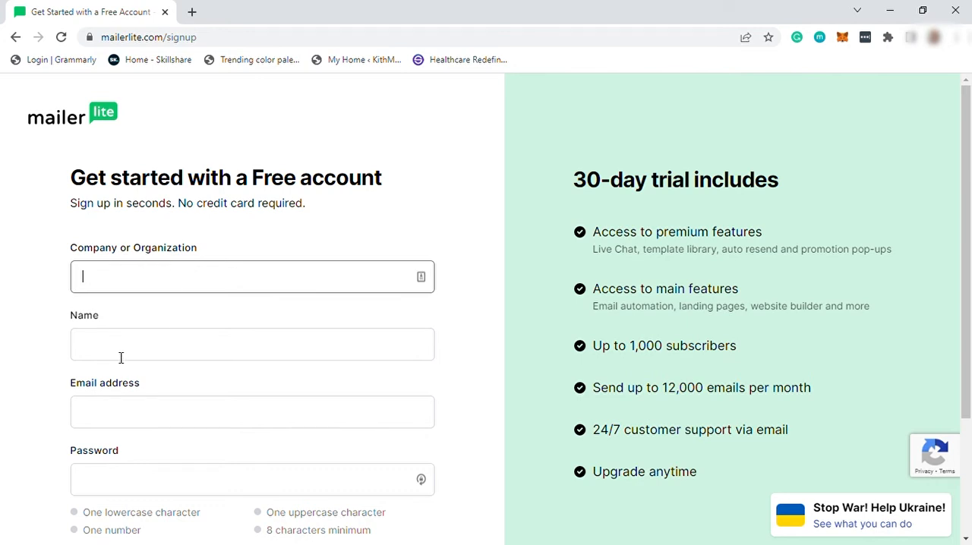
scroll(120, 357, down, 1)
scroll(143, 352, down, 1)
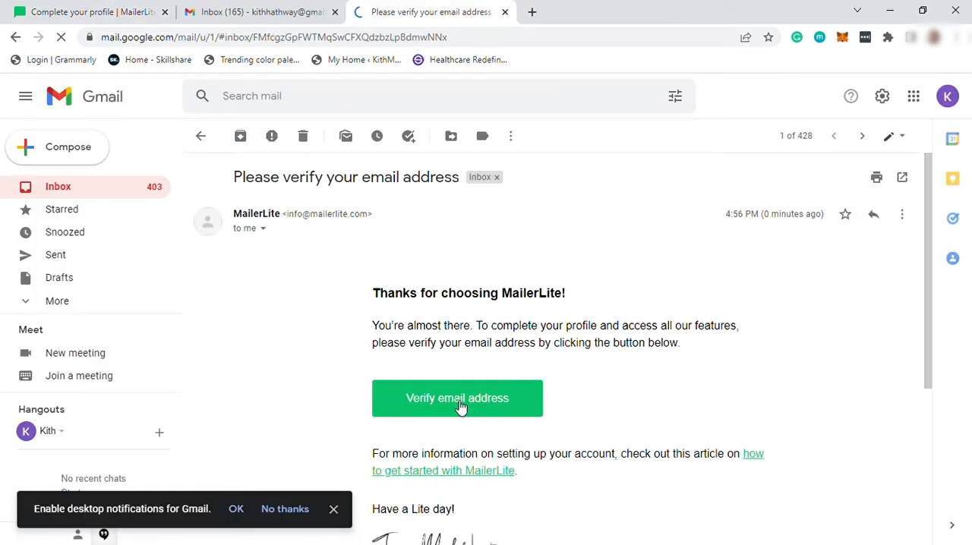
Step: Verify the account's email address through the verification message, and close the inbox, message and old dashboard tabs
click(459, 402)
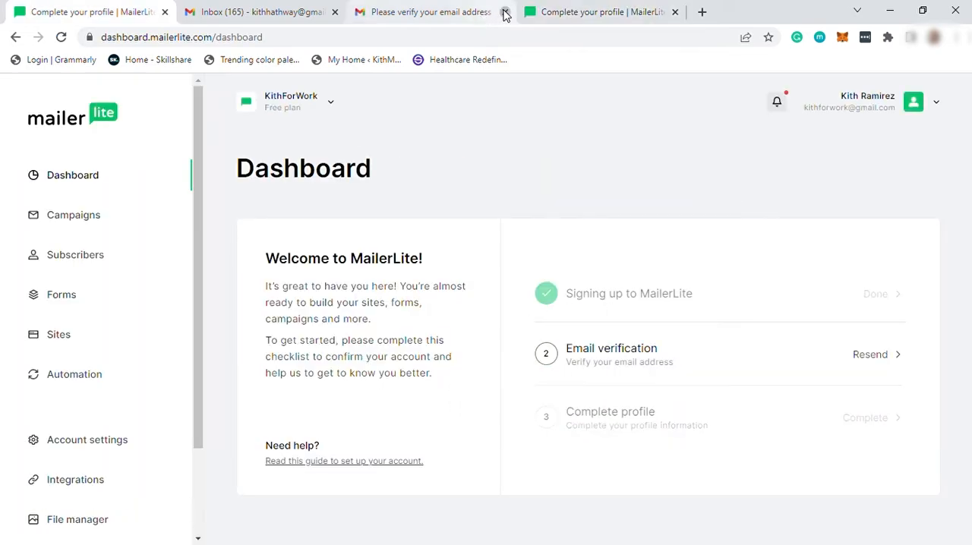
click(505, 12)
click(334, 12)
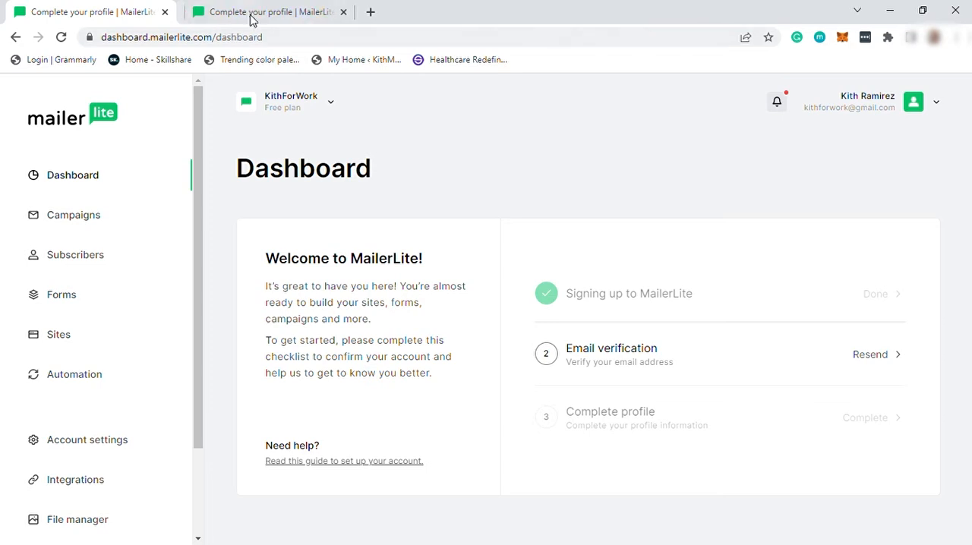
click(165, 12)
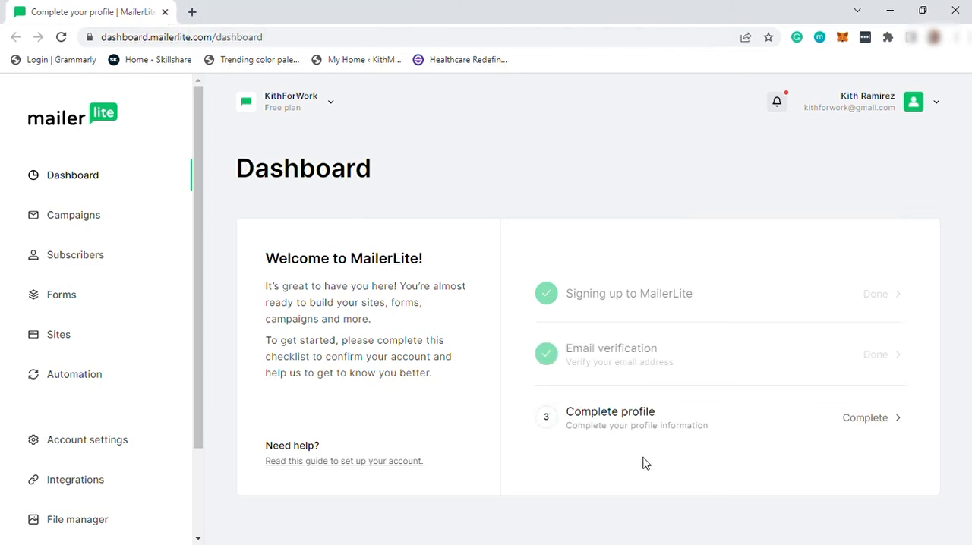
Step: Open the profile form and fill in the other-information field in place of a website URL
click(870, 422)
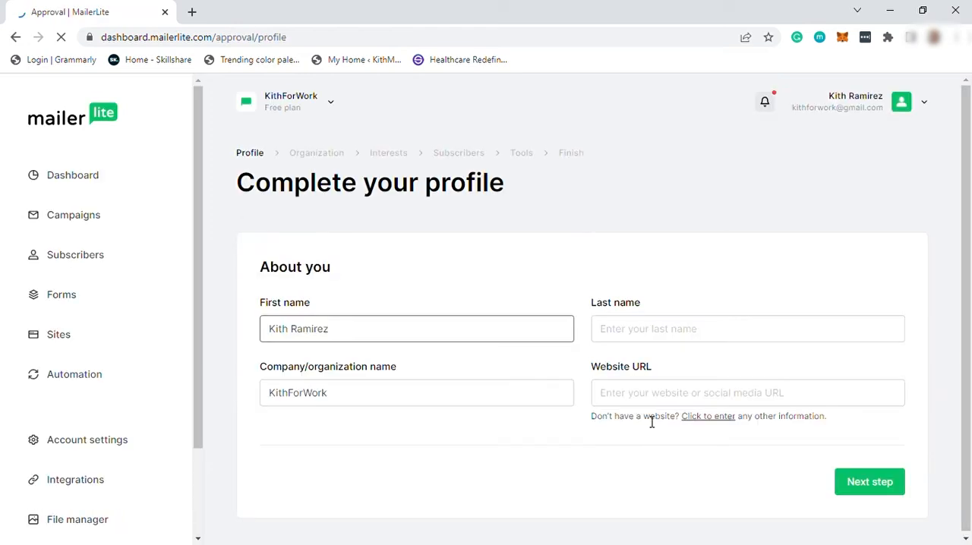
click(672, 402)
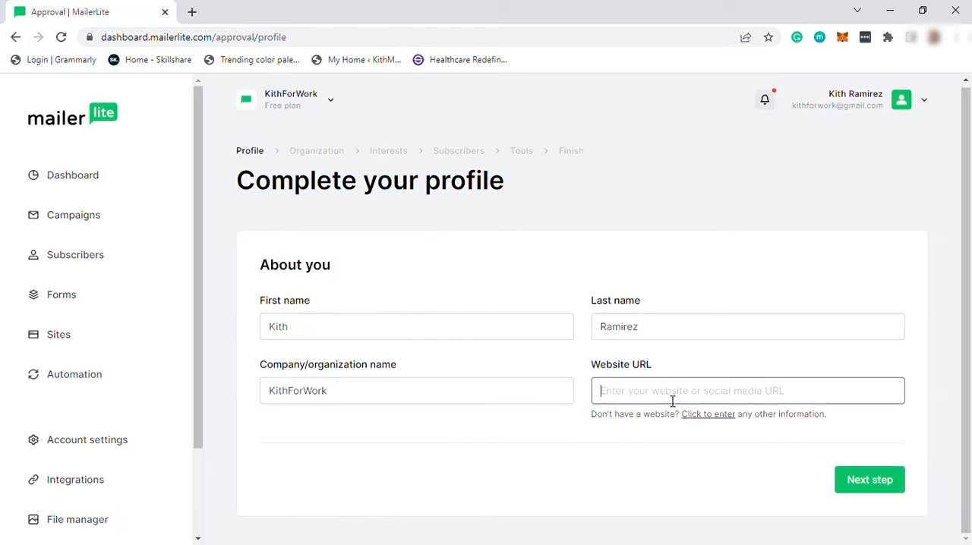
click(870, 480)
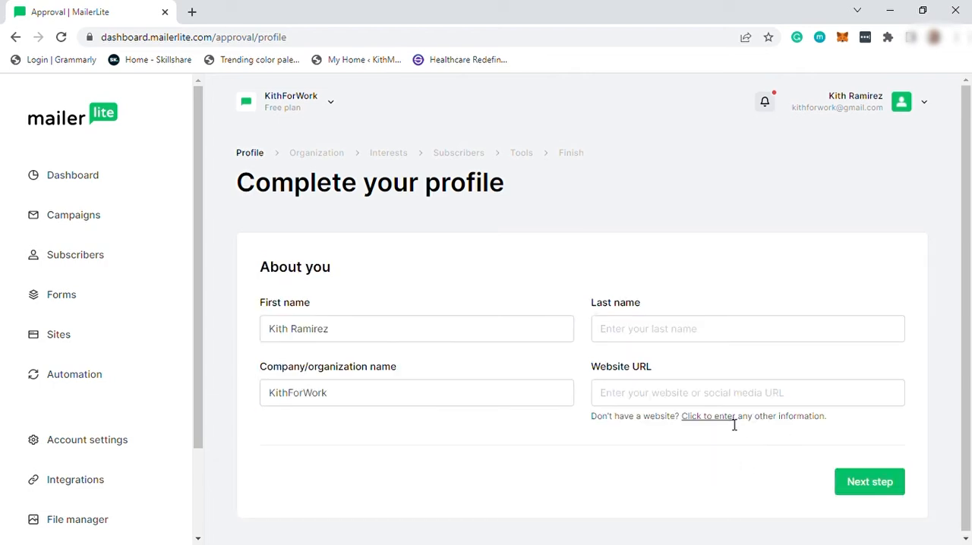
click(727, 417)
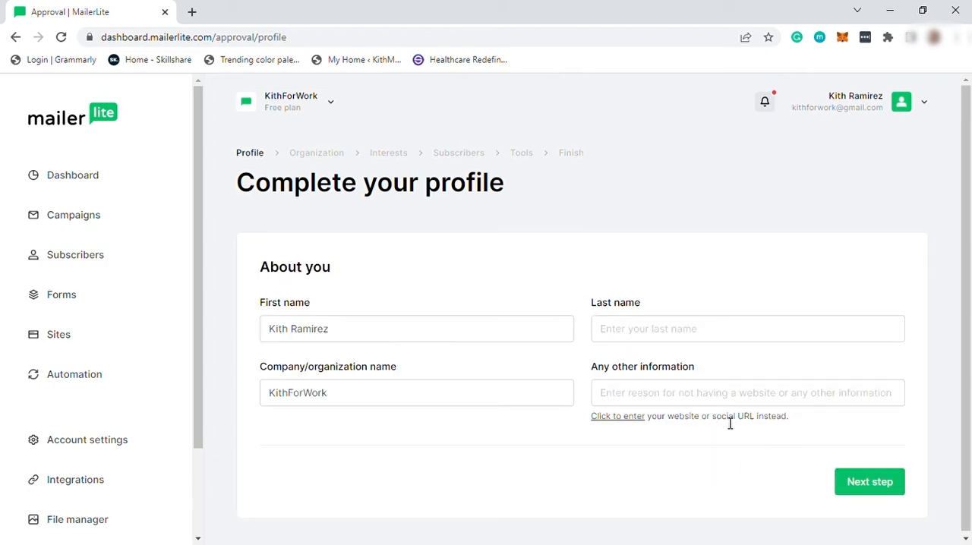
click(634, 418)
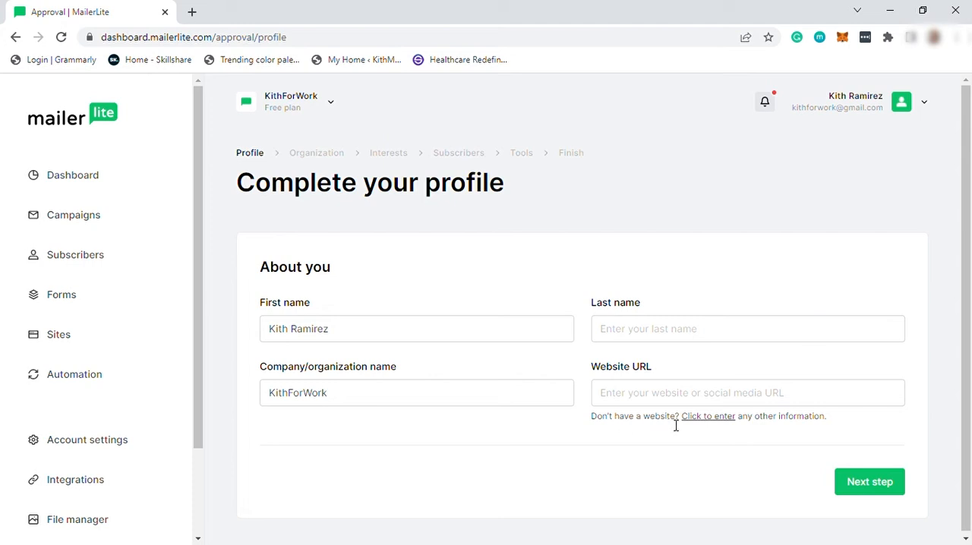
click(733, 419)
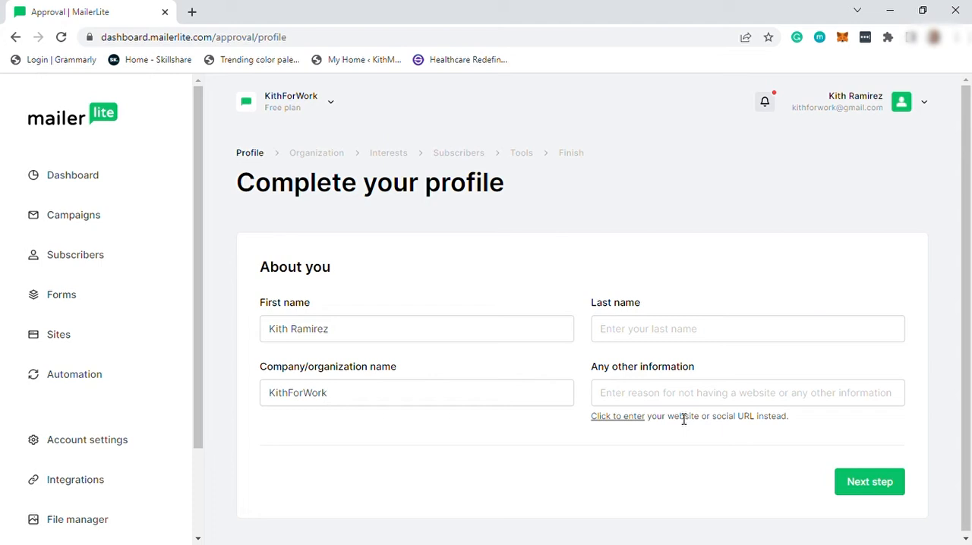
click(736, 399)
text(J)
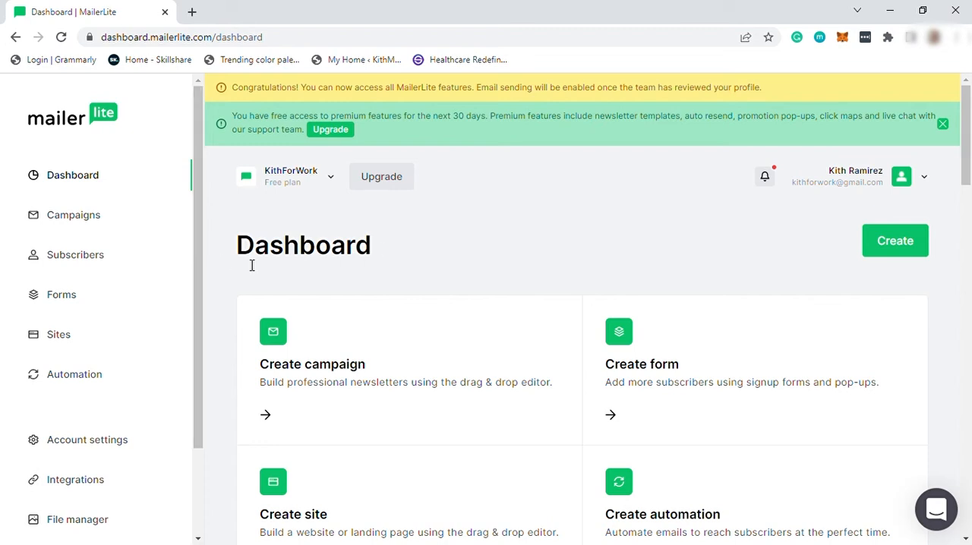
Step: Look over the dashboard's creation shortcuts and performance overview, and start creating a new site
scroll(252, 265, down, 1)
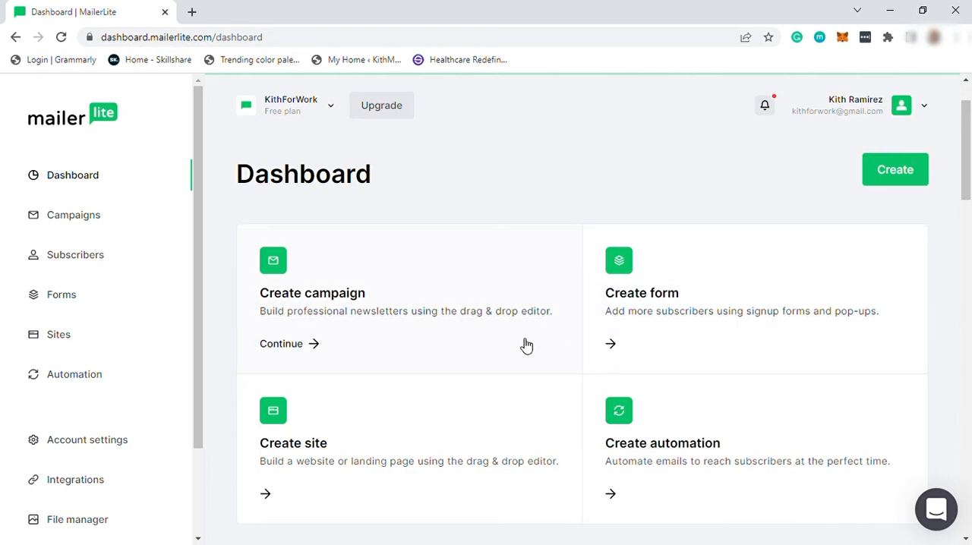
scroll(653, 308, down, 1)
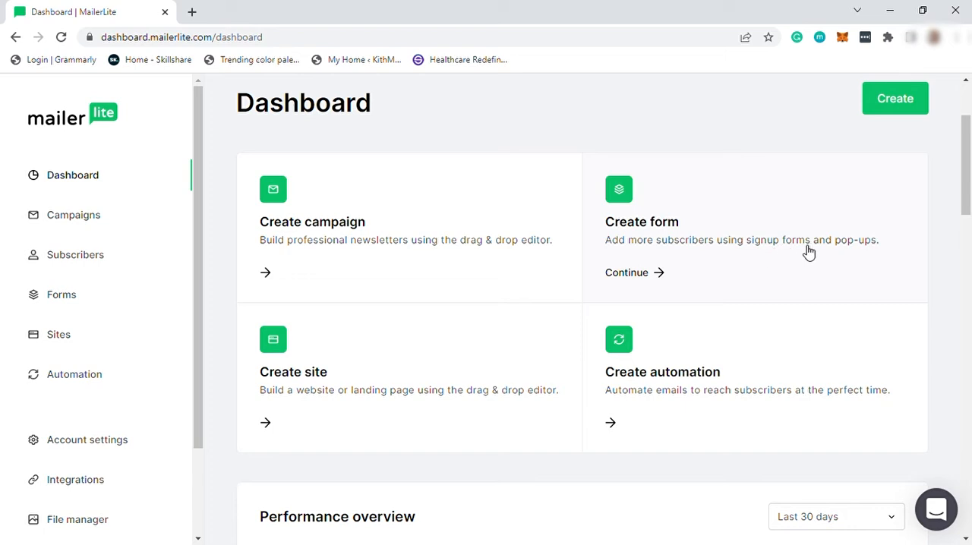
scroll(388, 273, down, 1)
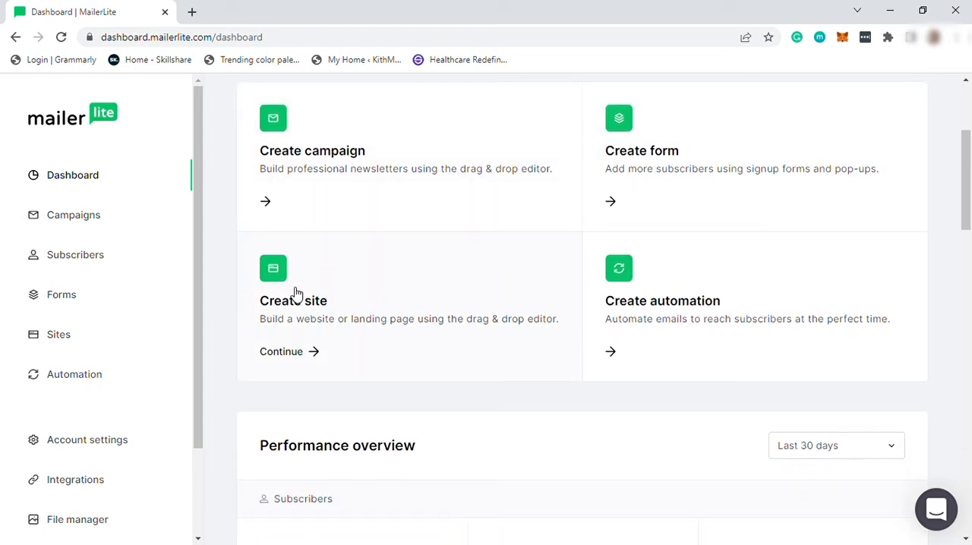
scroll(668, 288, down, 2)
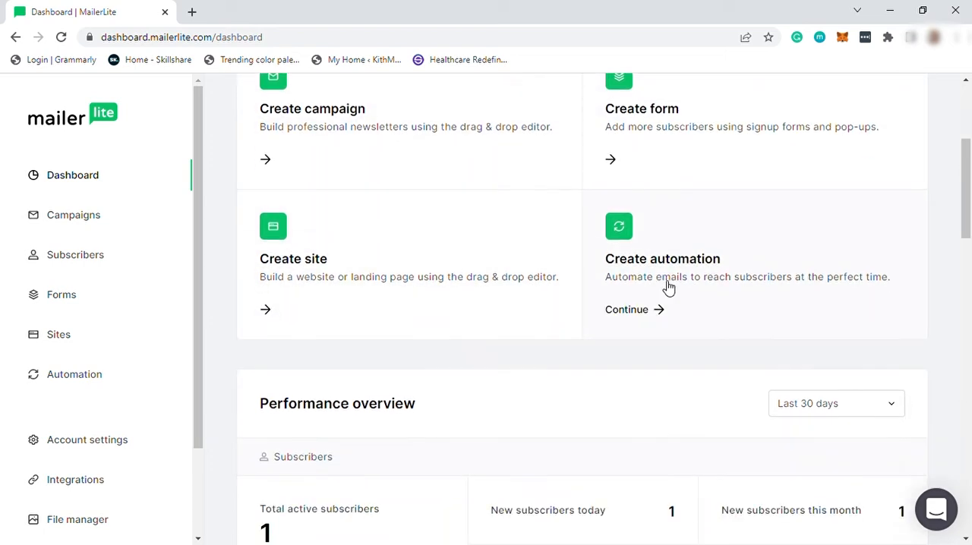
scroll(683, 189, up, 1)
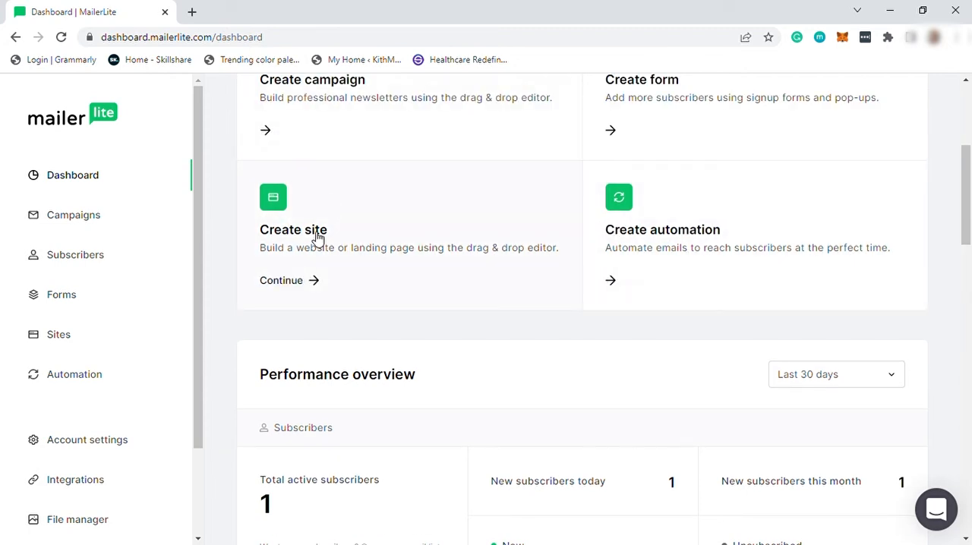
click(291, 284)
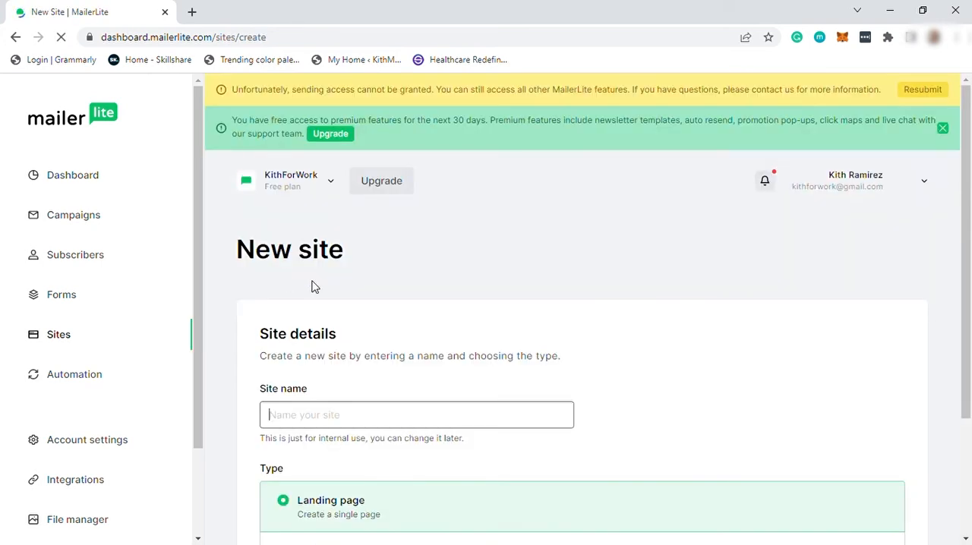
Step: Name the new site "test", keep its type as Landing page, and save the site details
scroll(369, 222, down, 1)
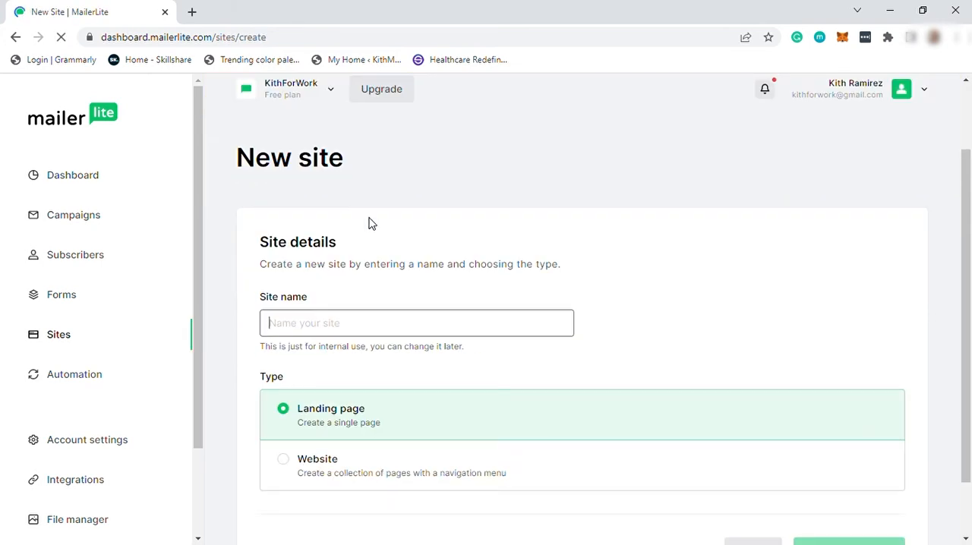
click(336, 326)
text(test)
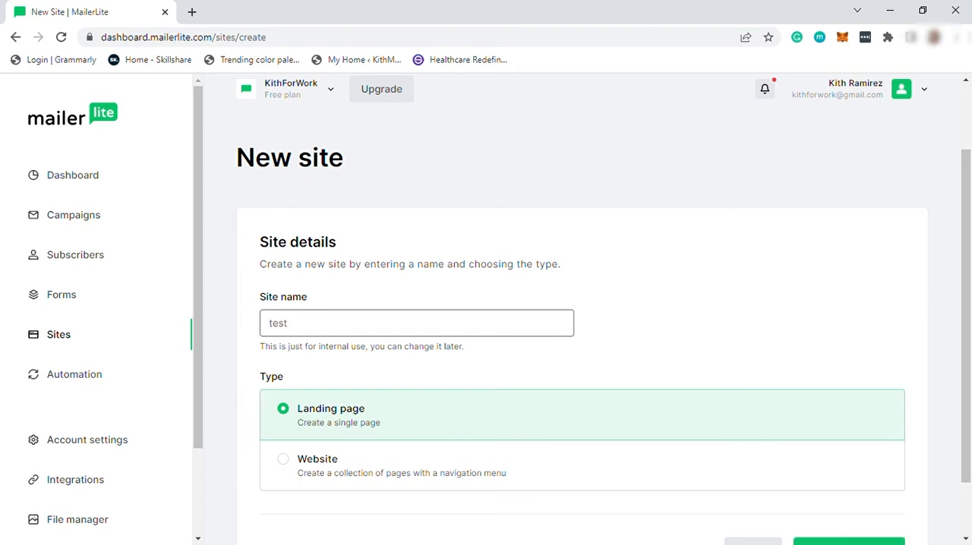
scroll(357, 377, down, 1)
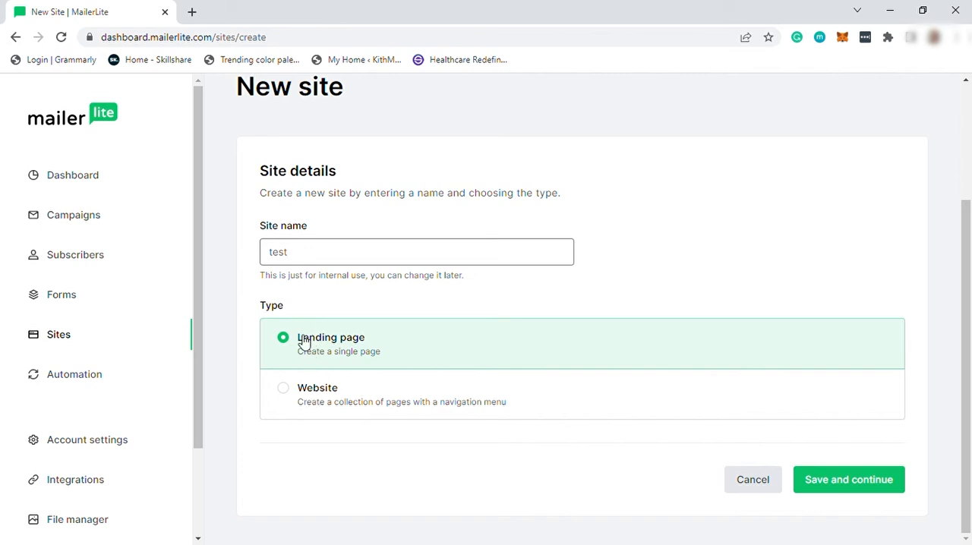
click(848, 490)
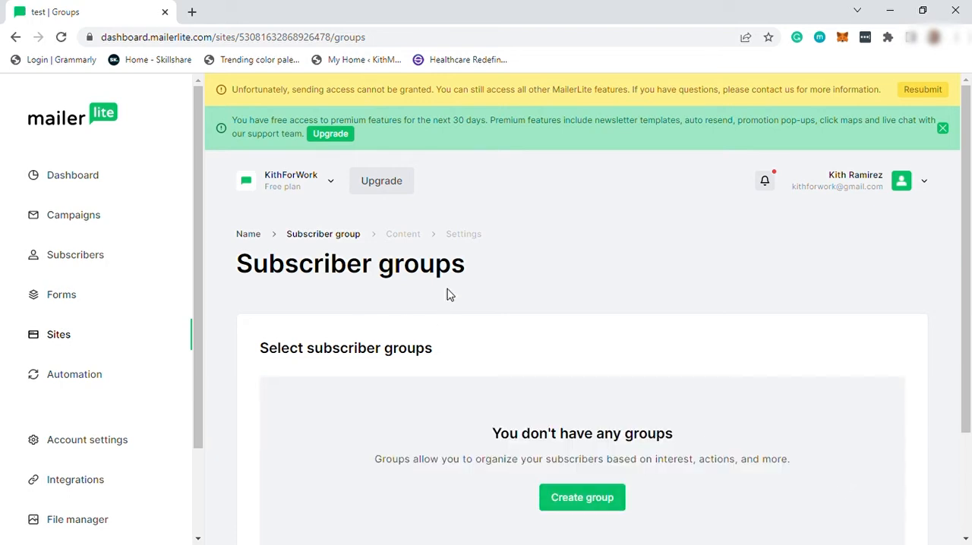
Step: Create a subscriber group named "Earning Online" for the site and continue to template selection
scroll(448, 294, down, 2)
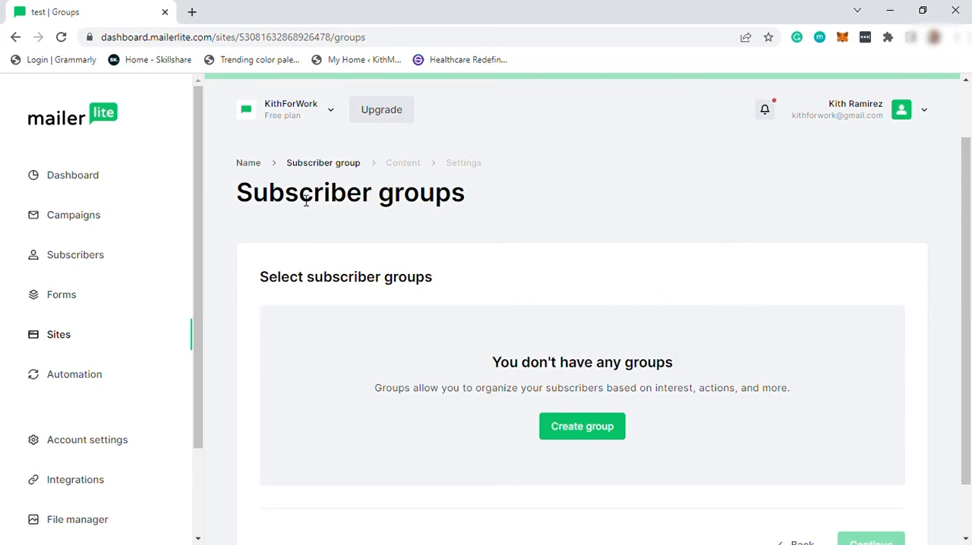
scroll(422, 235, down, 2)
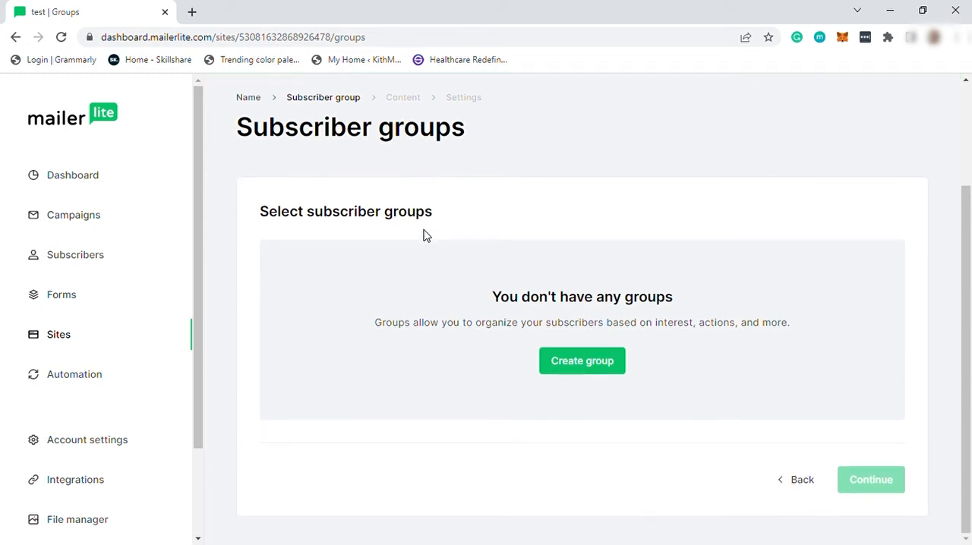
scroll(426, 235, up, 1)
click(596, 432)
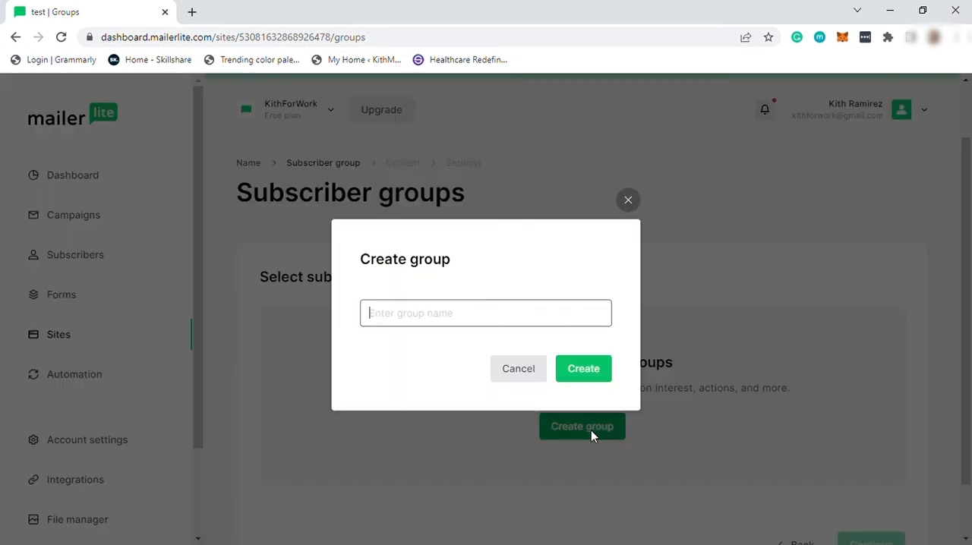
click(481, 312)
text(Earning)
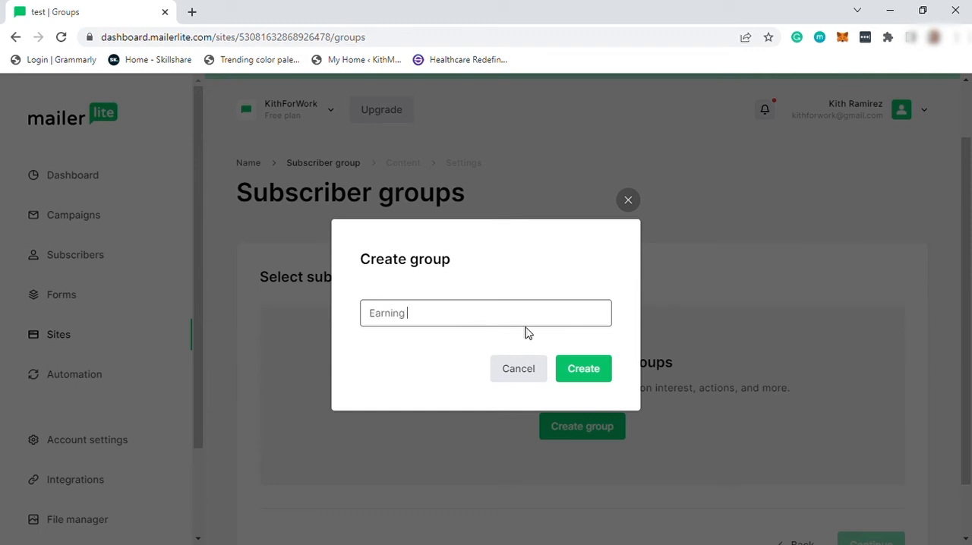
text( Online)
click(608, 377)
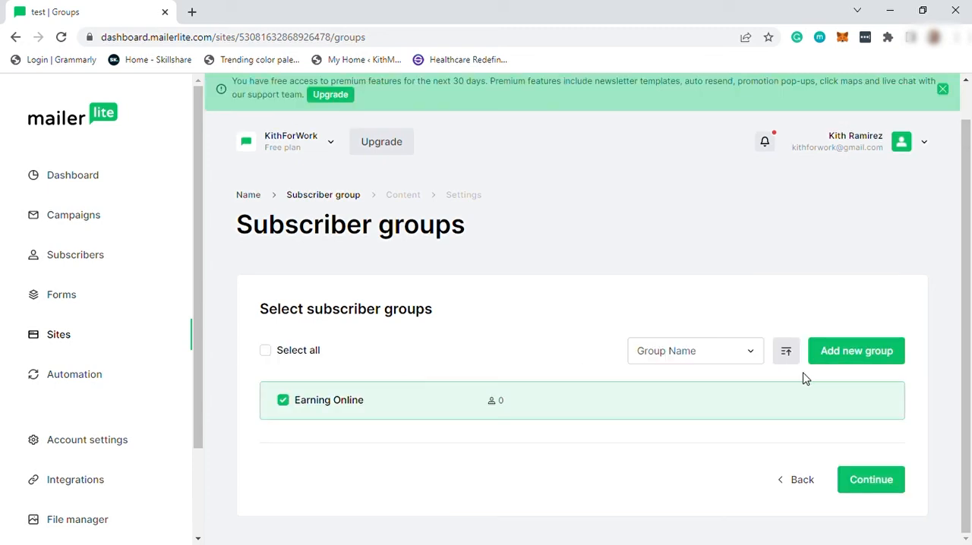
click(877, 484)
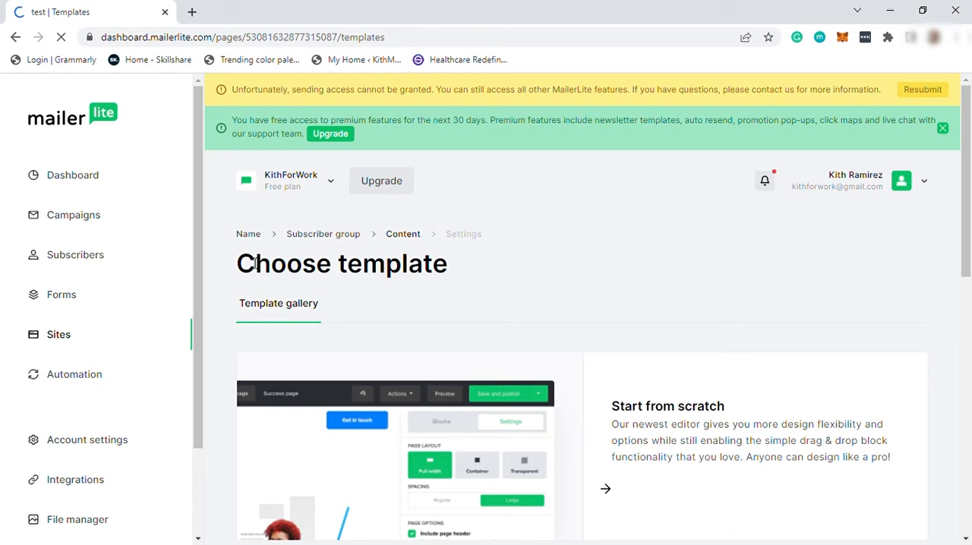
Step: Browse the landing page template gallery, examining the start-from-scratch option and the designs on the first page
scroll(408, 282, down, 3)
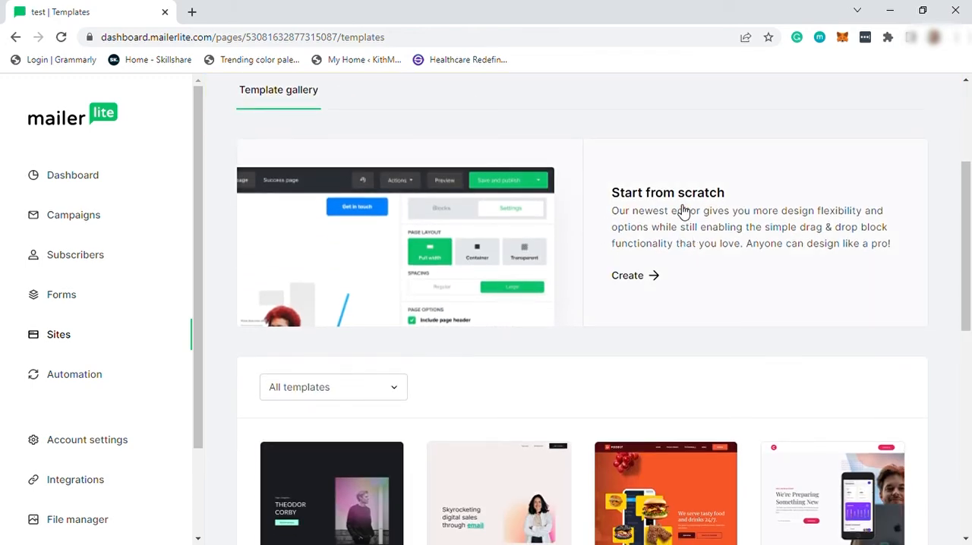
scroll(683, 211, down, 4)
mouse_move(634, 235)
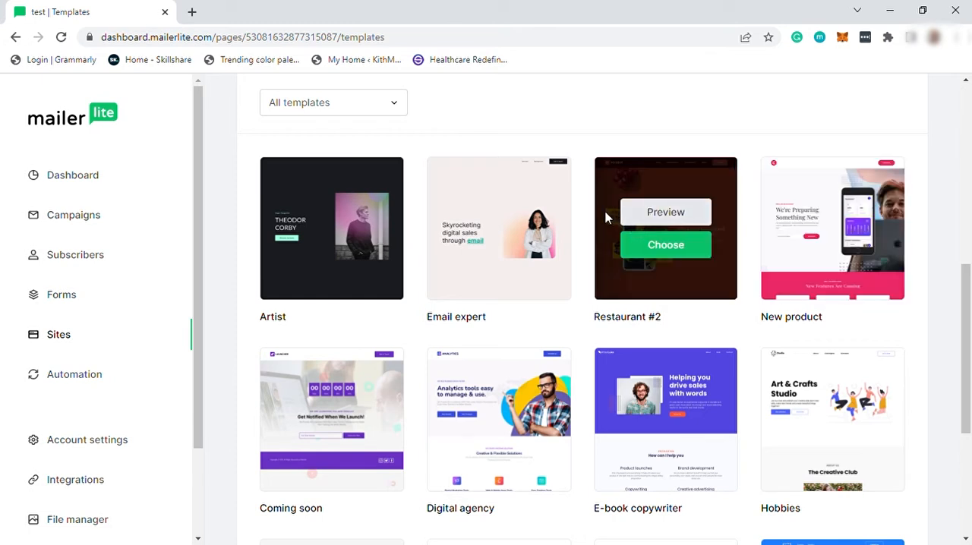
scroll(607, 220, down, 1)
mouse_move(374, 189)
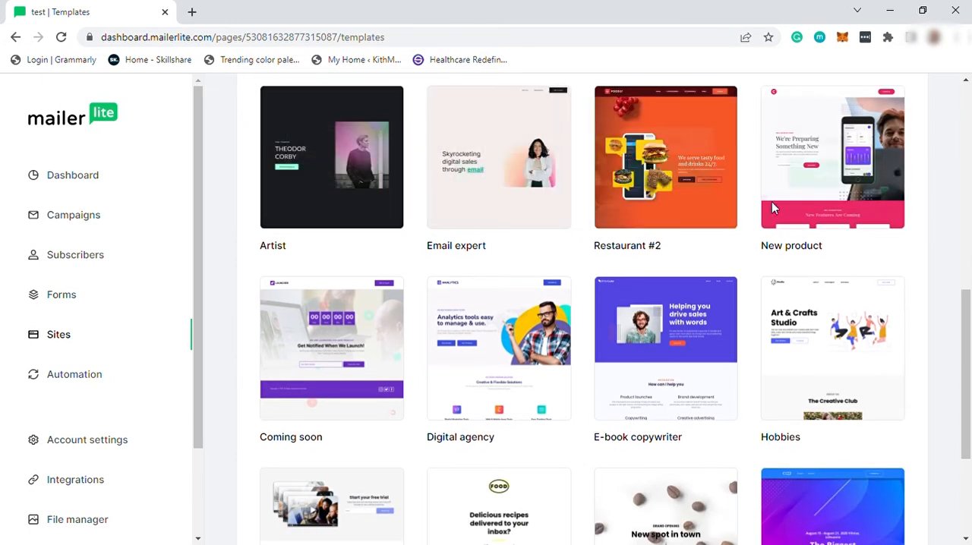
mouse_move(522, 338)
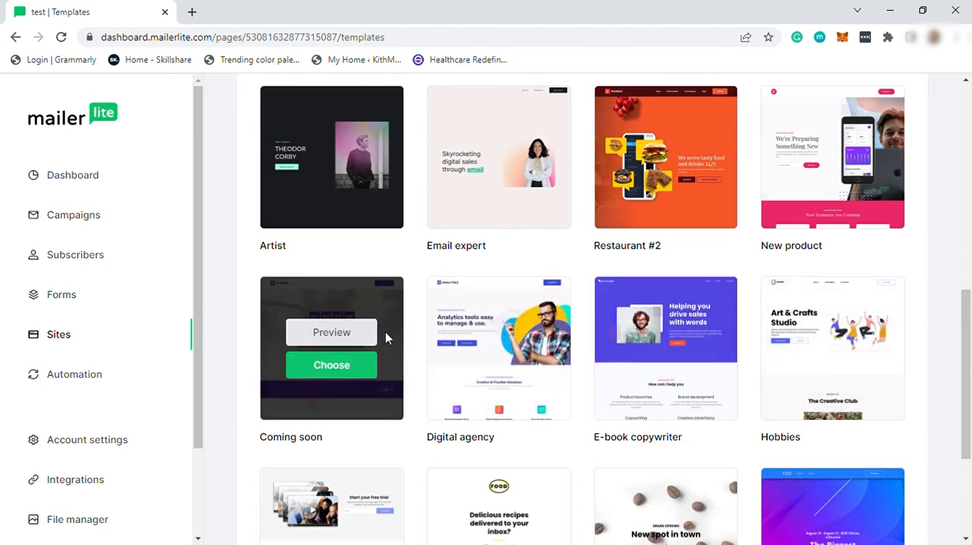
scroll(341, 343, down, 2)
mouse_move(337, 346)
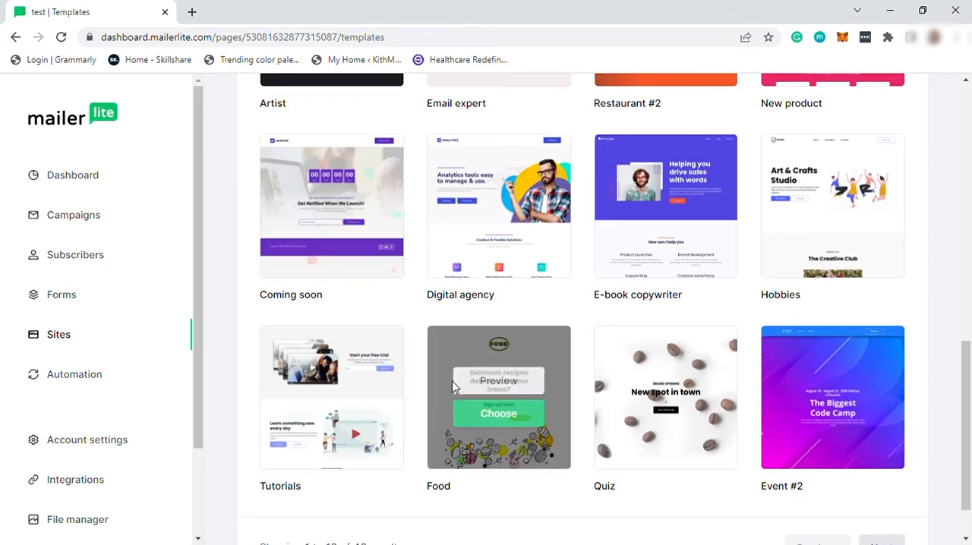
mouse_move(822, 395)
scroll(822, 395, down, 1)
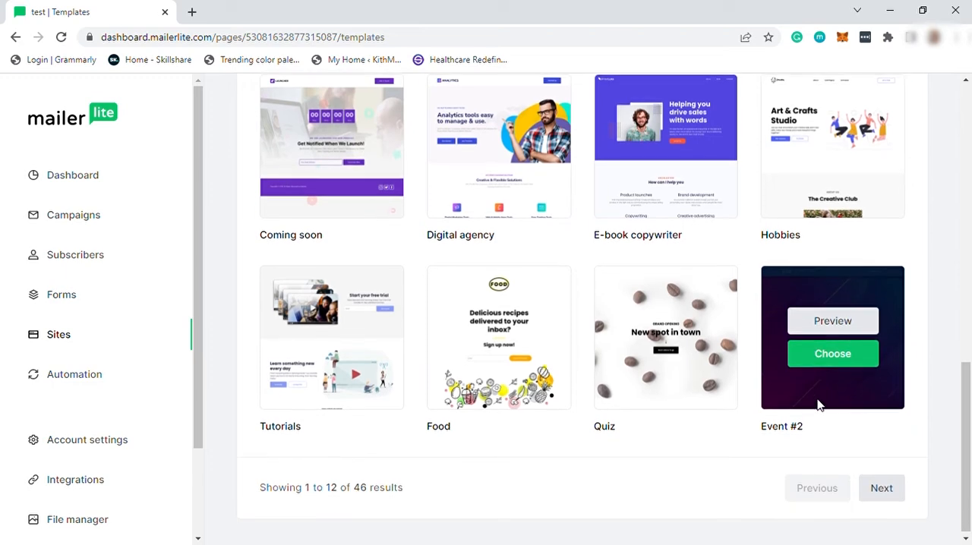
Step: Preview the "Digital agency" template and select it for the landing page
scroll(582, 364, up, 2)
mouse_move(506, 317)
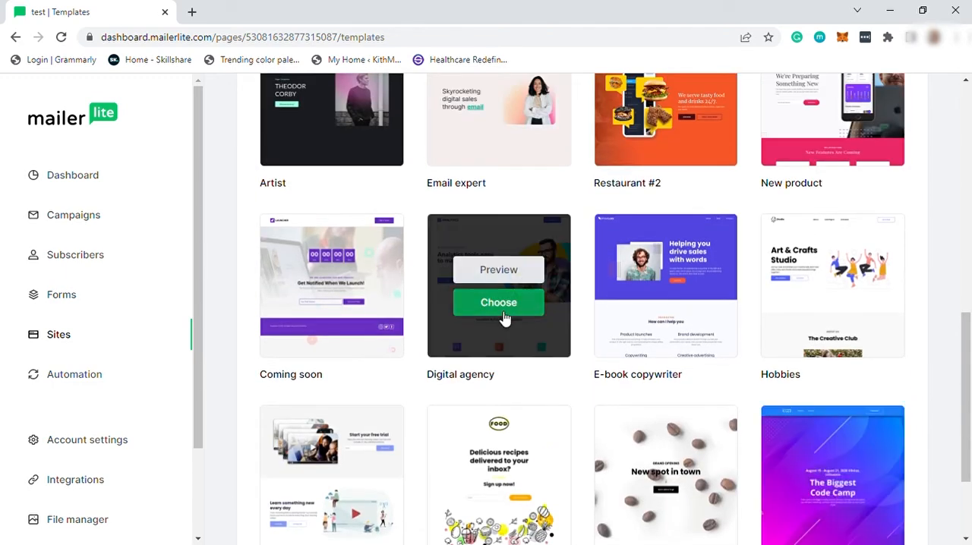
click(514, 278)
scroll(377, 345, down, 2)
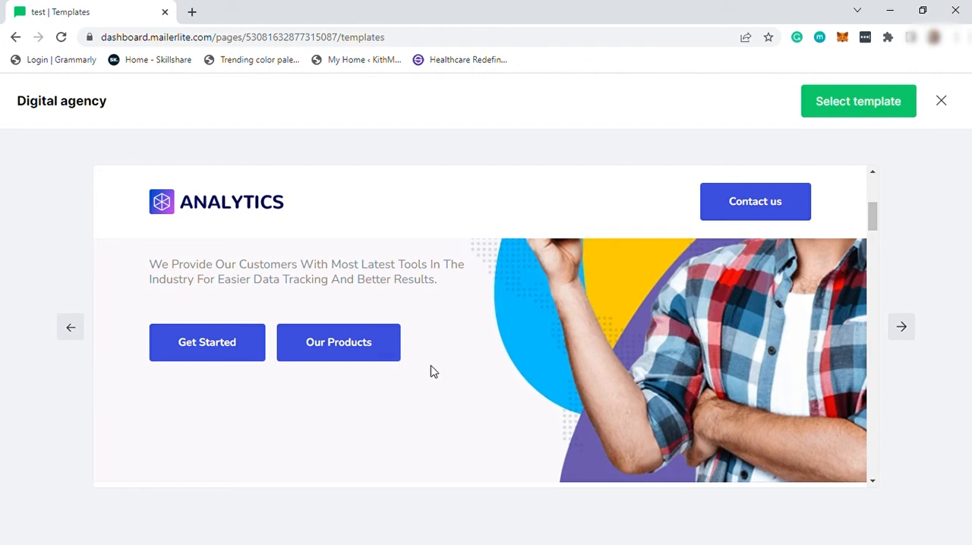
scroll(429, 370, down, 3)
scroll(430, 371, up, 5)
click(872, 111)
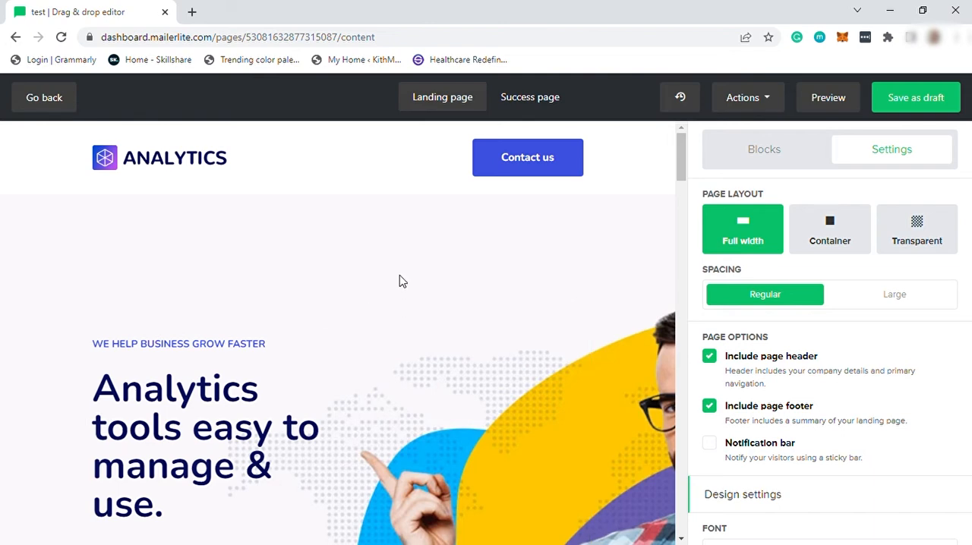
Step: Try the Container page layout for the landing page, and switch the layout to Transparent
key(ctrl+minus)
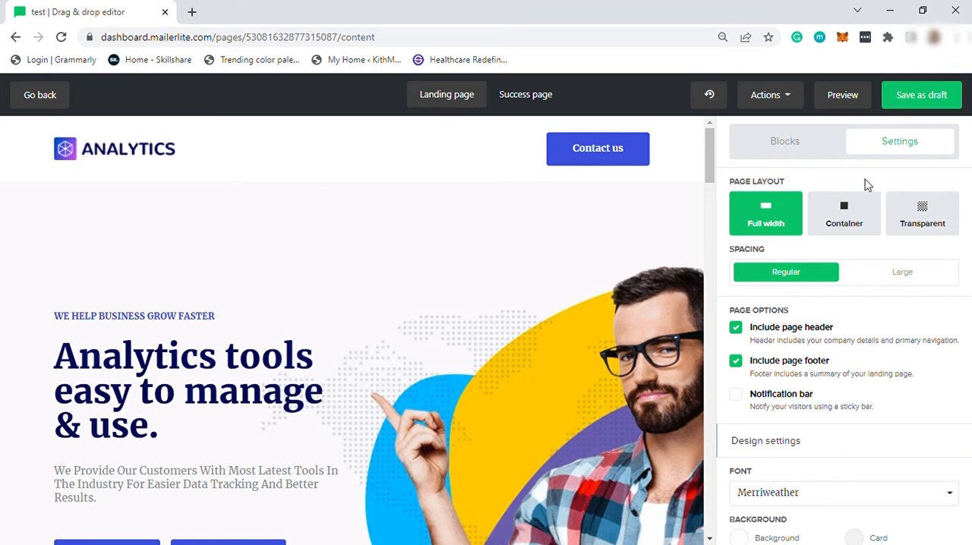
click(829, 228)
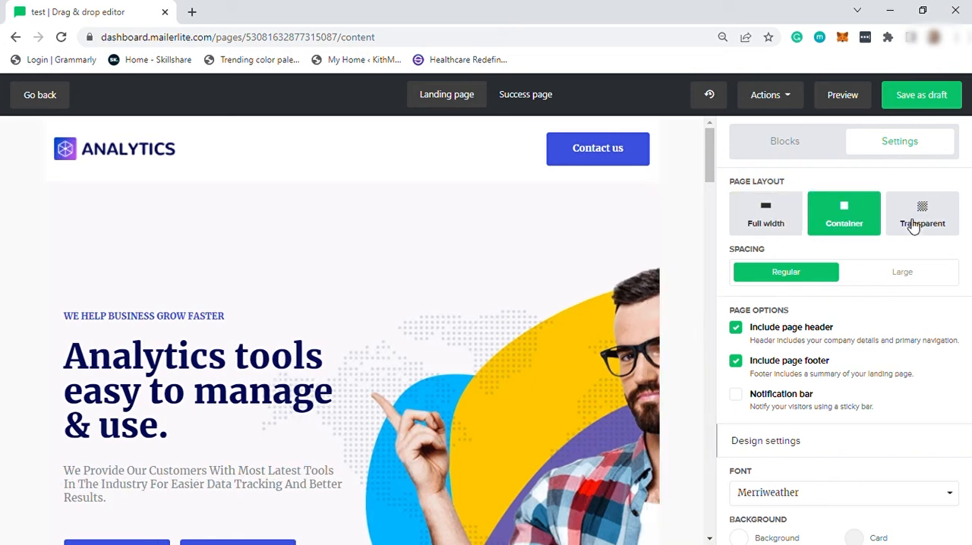
click(940, 219)
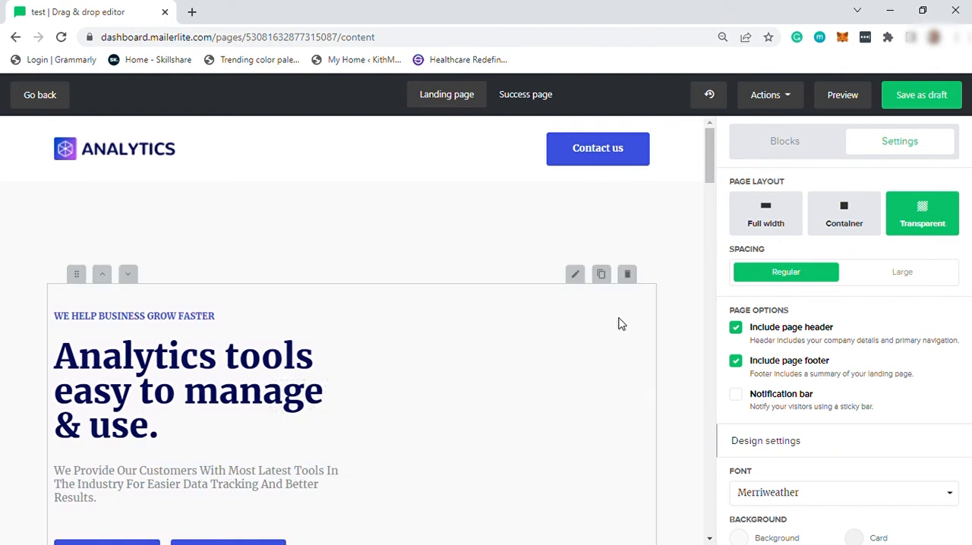
Step: Set the page layout to Full width, and try Large spacing before returning it to Regular
click(786, 223)
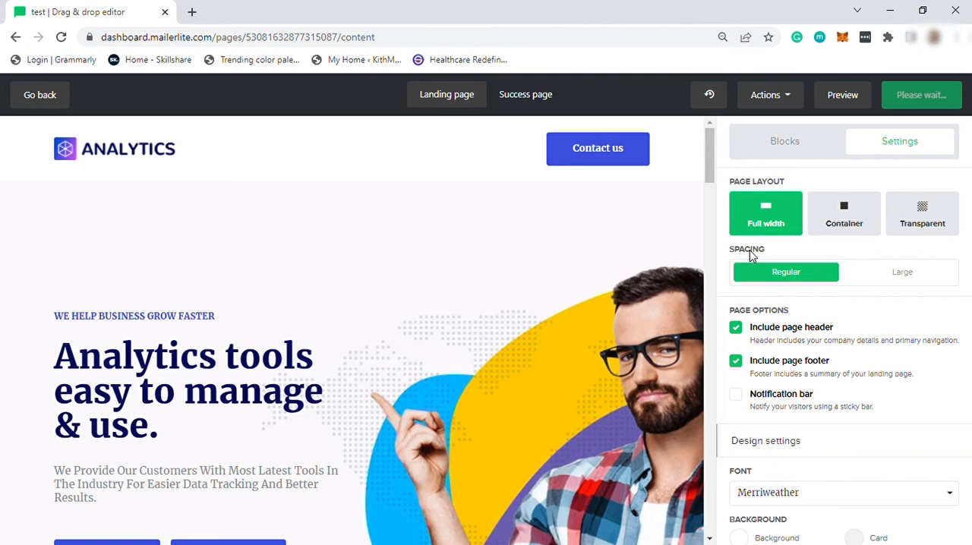
scroll(749, 250, down, 1)
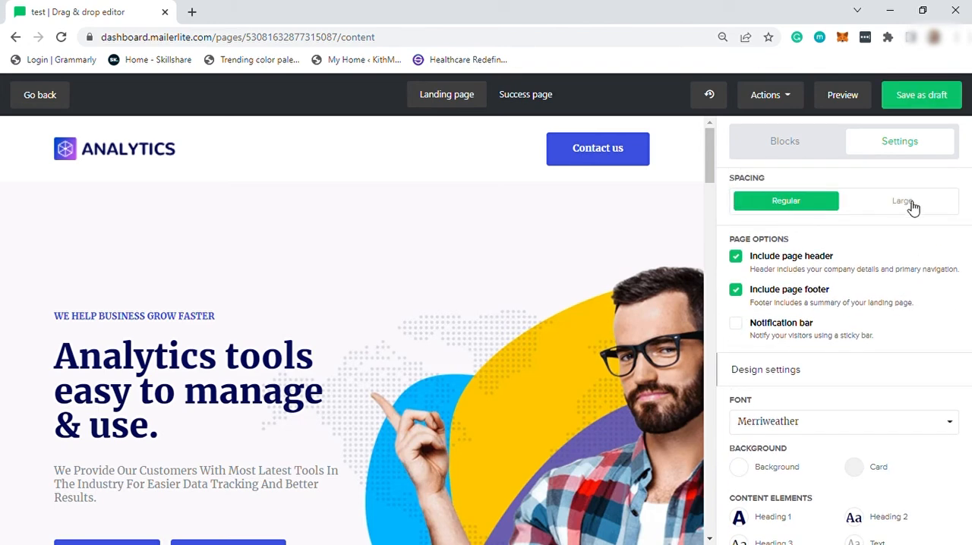
click(913, 204)
scroll(845, 303, up, 1)
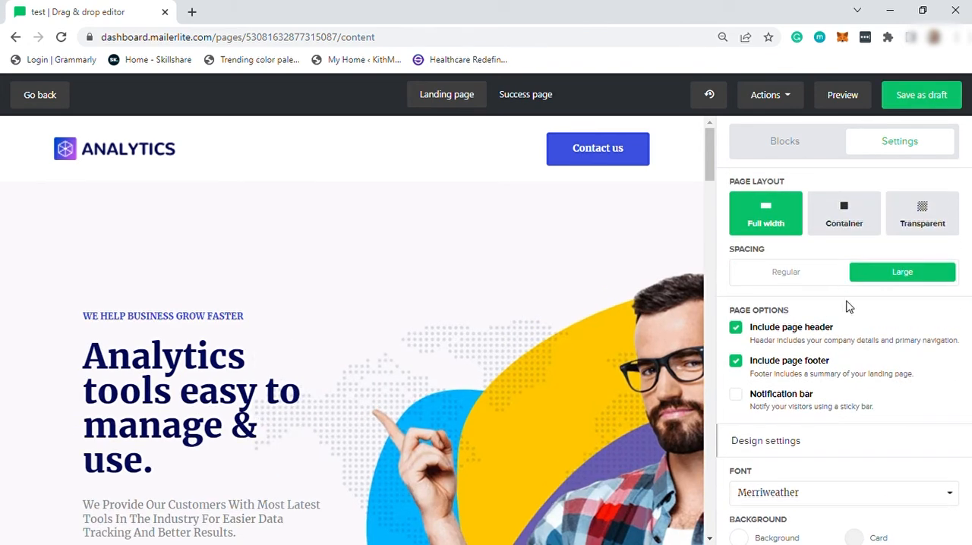
click(776, 277)
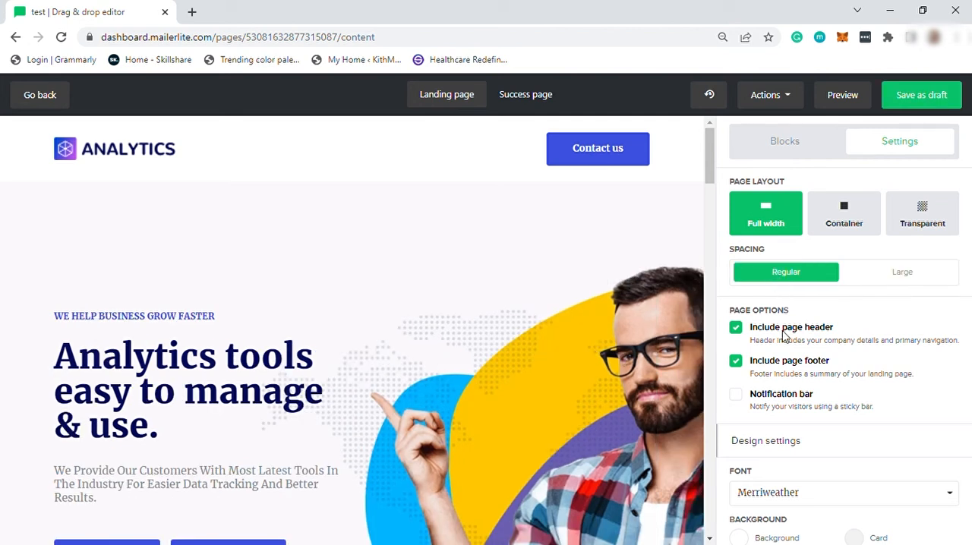
Step: Change the landing page's font to Work Sans in the design settings
scroll(789, 342, down, 2)
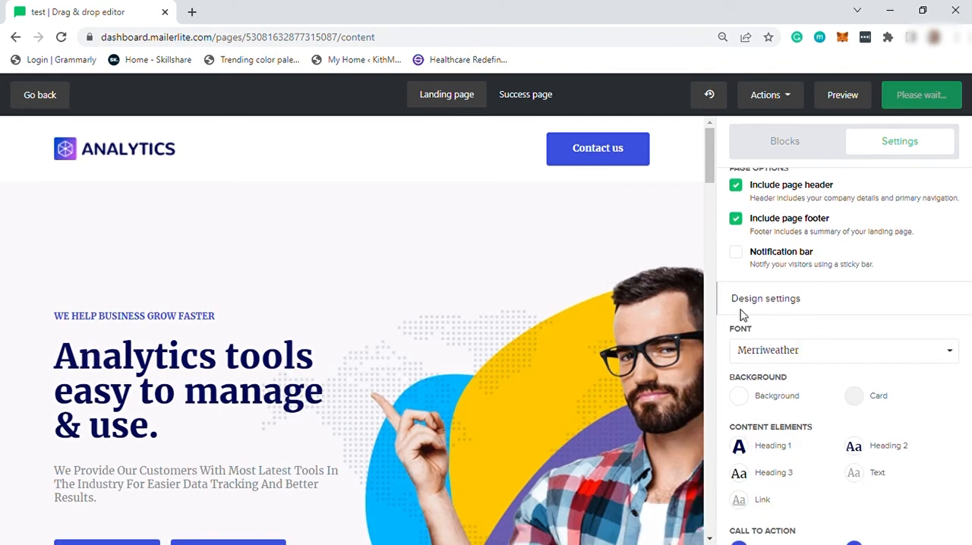
click(826, 353)
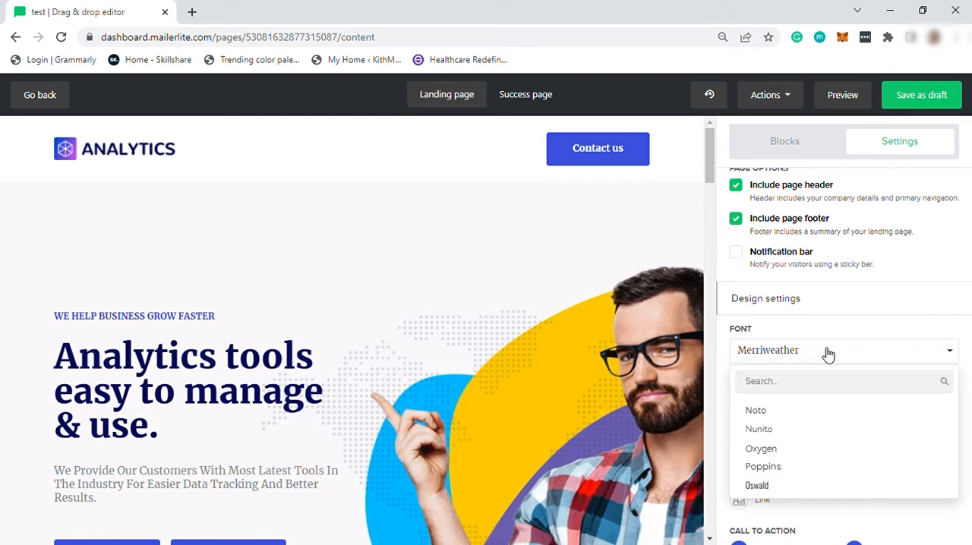
scroll(794, 430, down, 1)
scroll(794, 431, down, 2)
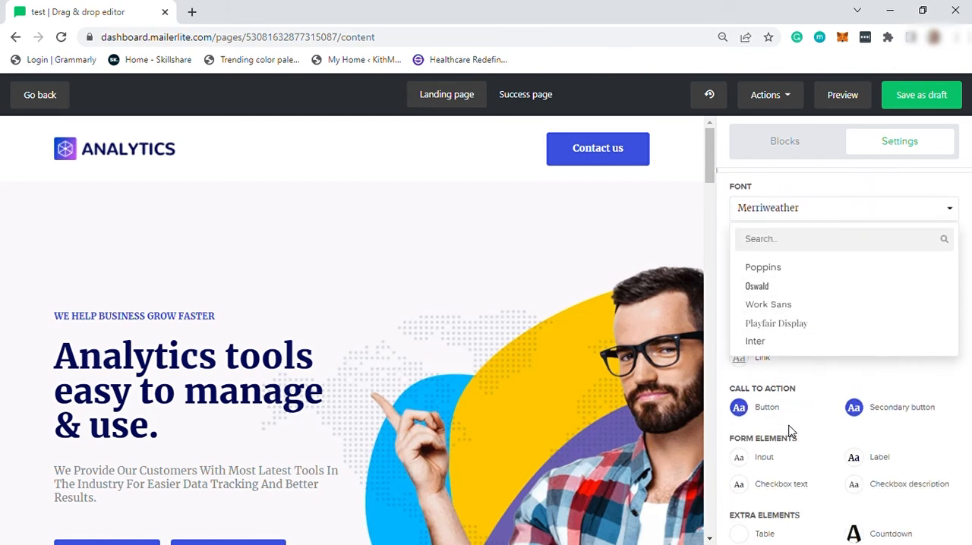
scroll(798, 334, down, 2)
scroll(792, 327, down, 3)
click(769, 260)
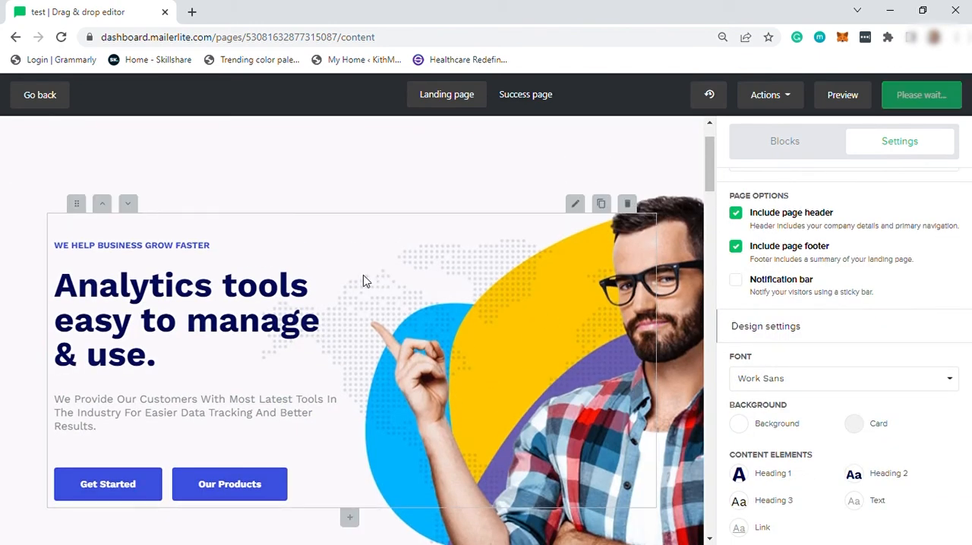
Step: Try a light grey #f6f6f6 content background for the page, and set it back to #ffffff
scroll(808, 394, down, 1)
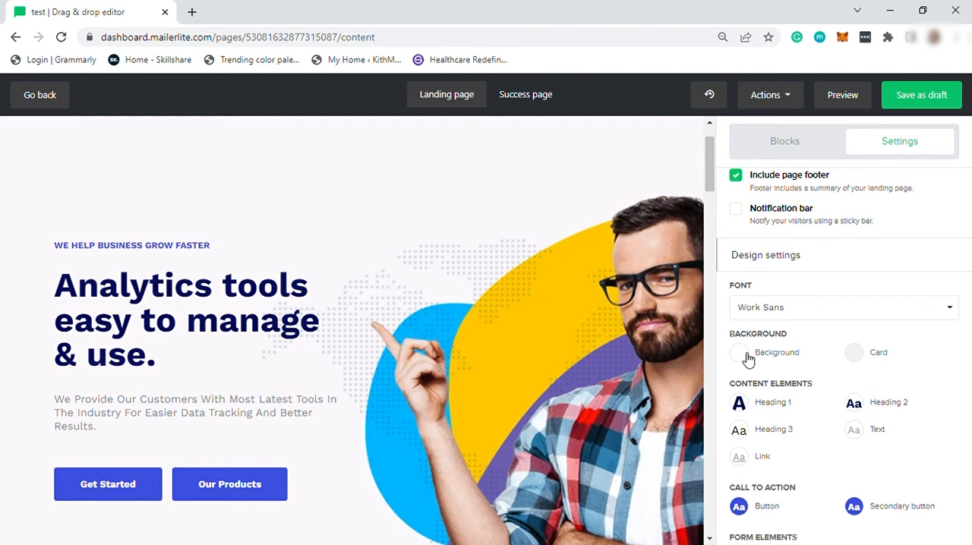
click(747, 358)
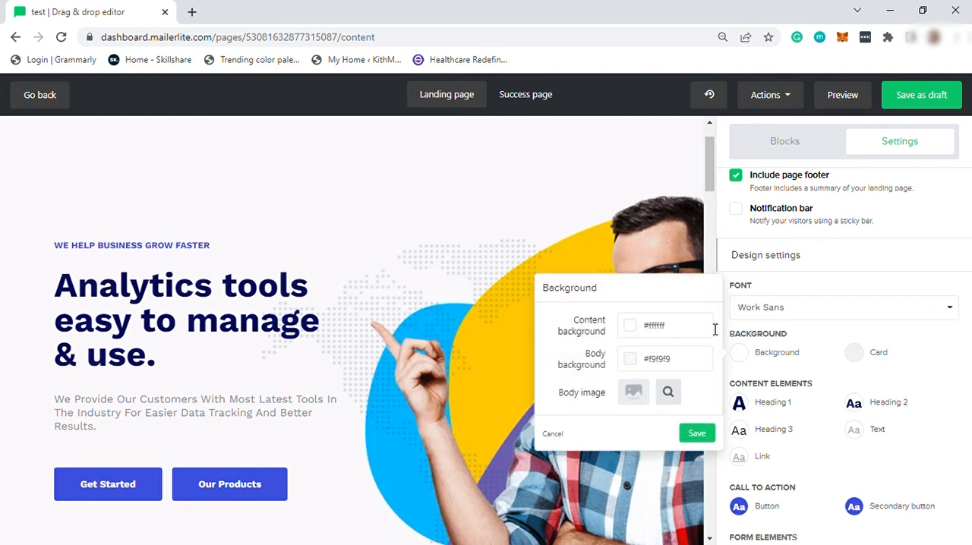
click(629, 326)
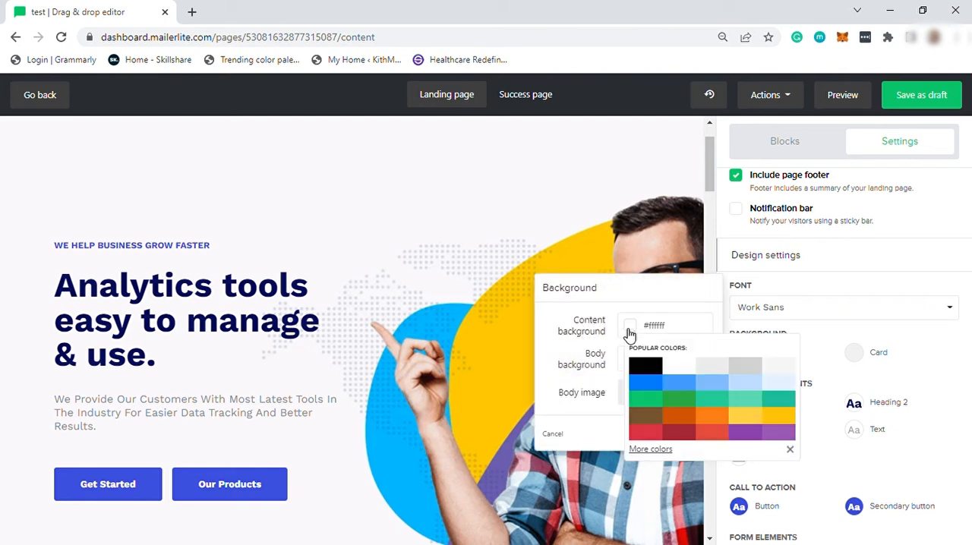
click(708, 370)
scroll(489, 369, down, 3)
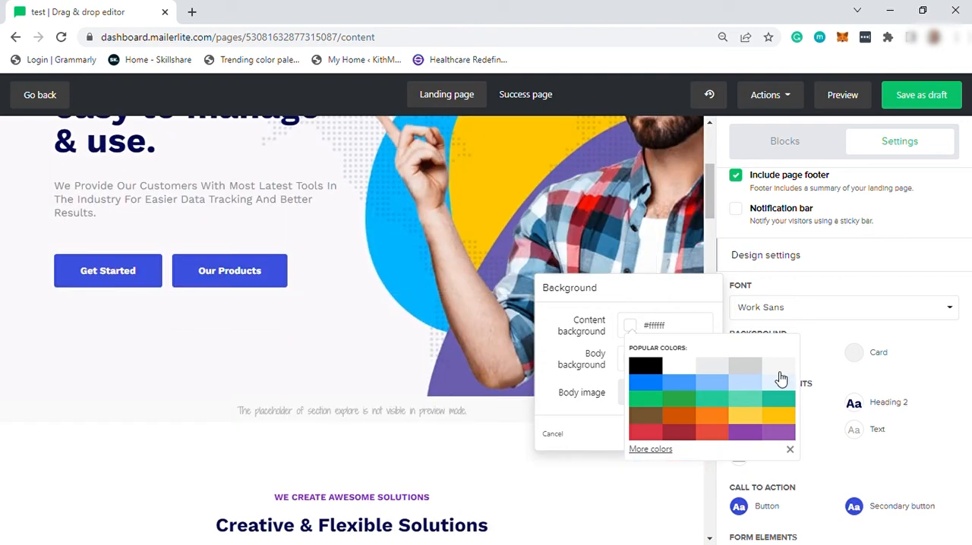
scroll(463, 461, down, 1)
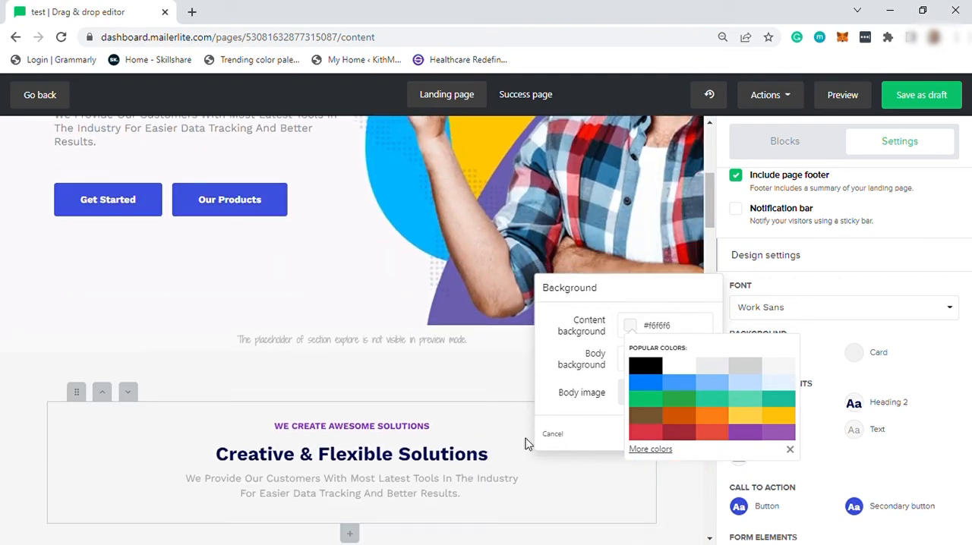
click(689, 368)
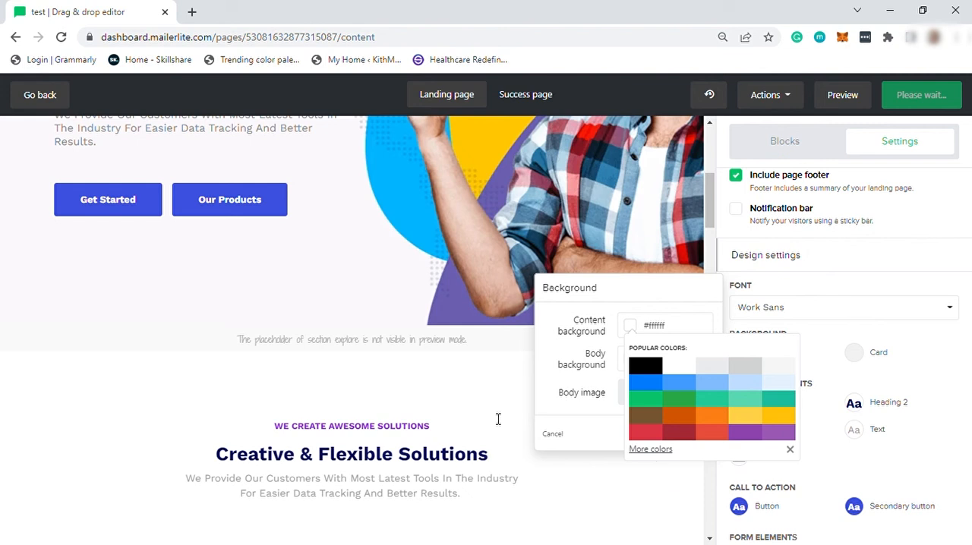
click(585, 386)
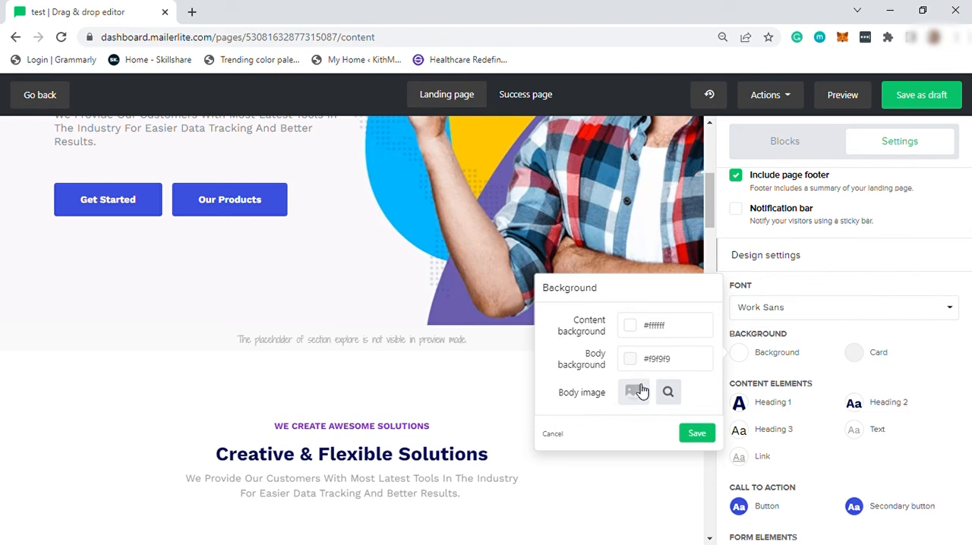
Step: Delete the ending of the "Analytics tools easy to manage & use." heading and re-enter it as "use."
scroll(816, 465, down, 2)
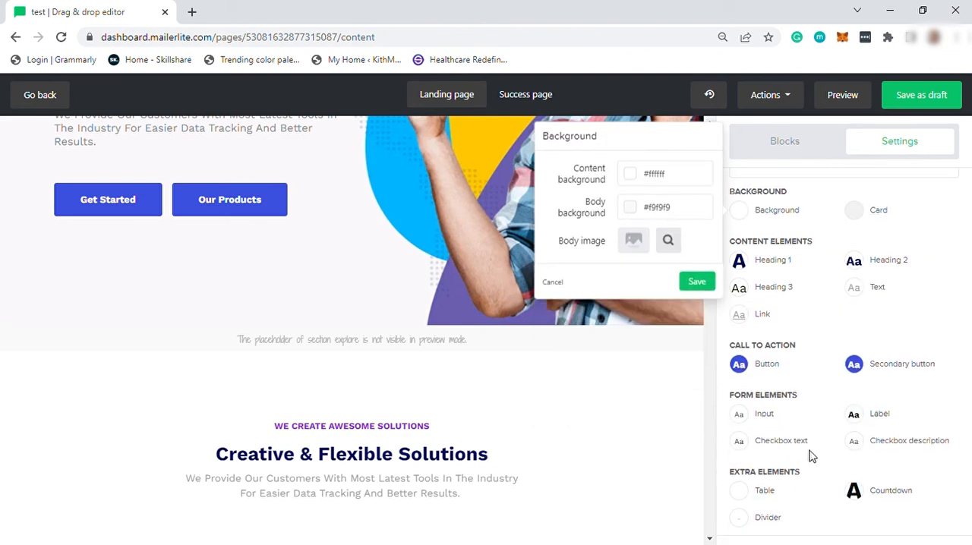
scroll(384, 445, up, 3)
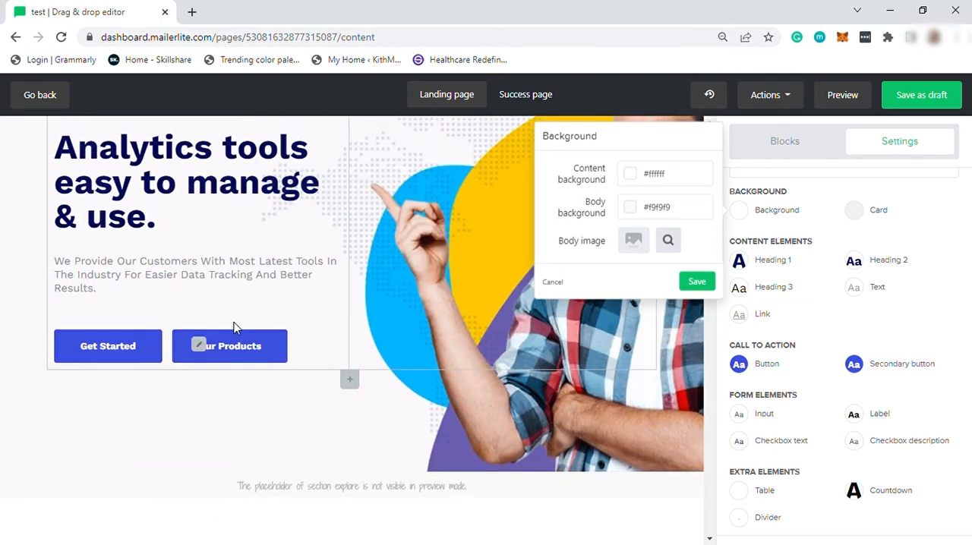
scroll(235, 328, up, 2)
click(167, 367)
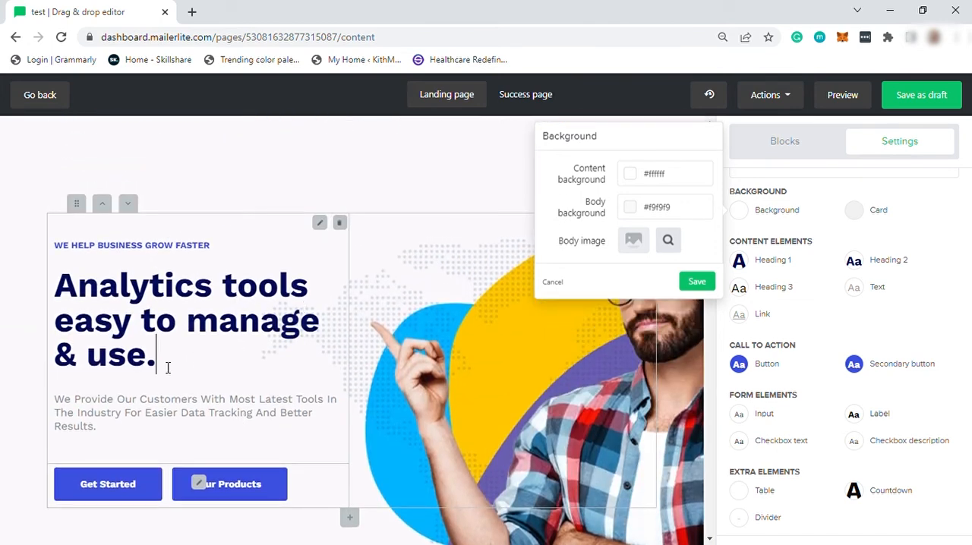
key(BackSpace)
key(BackSpace)
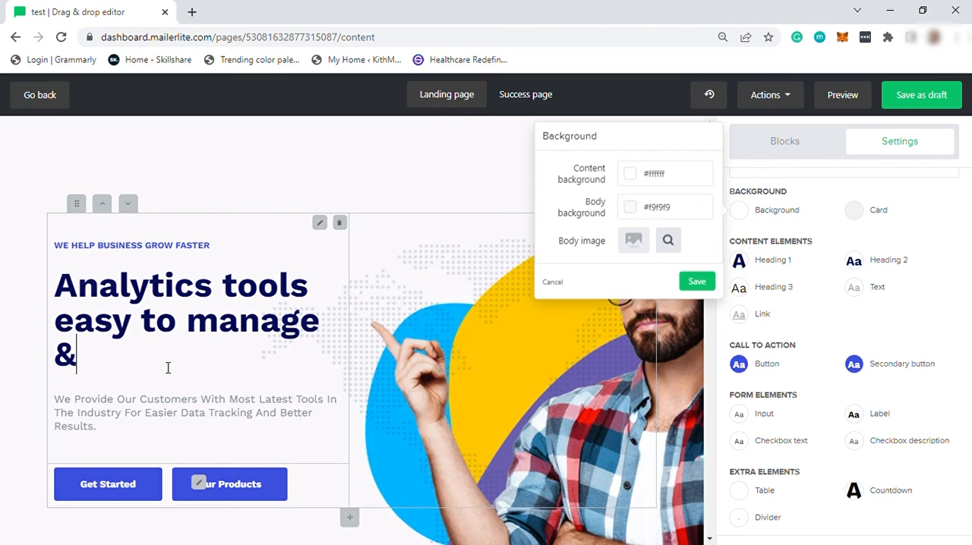
text(use.)
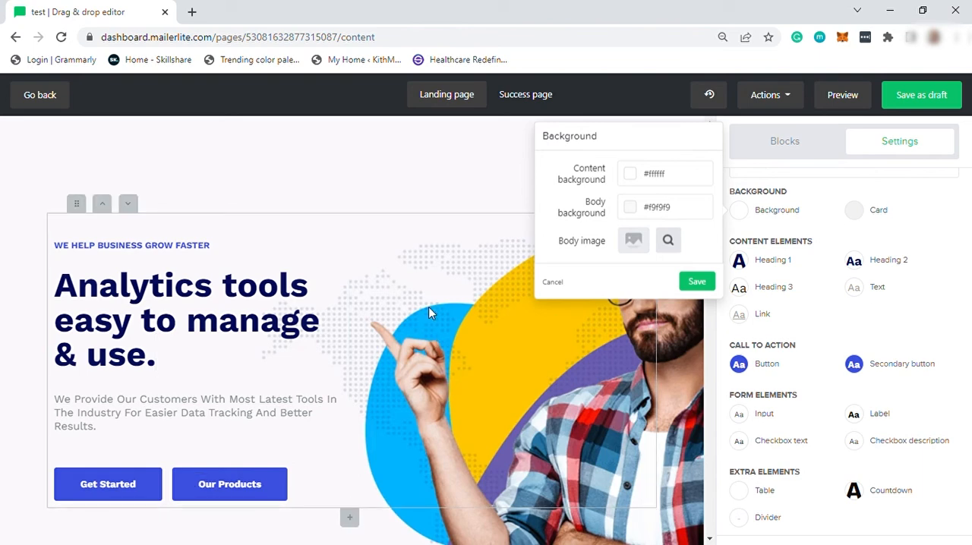
Step: Examine the list of block types that can be inserted below the section placeholder under the hero
scroll(428, 306, down, 5)
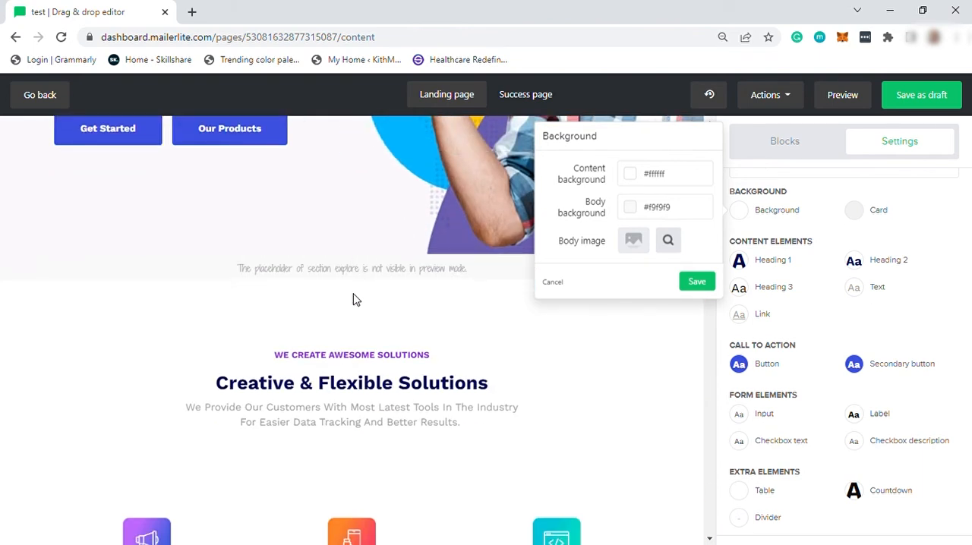
click(349, 295)
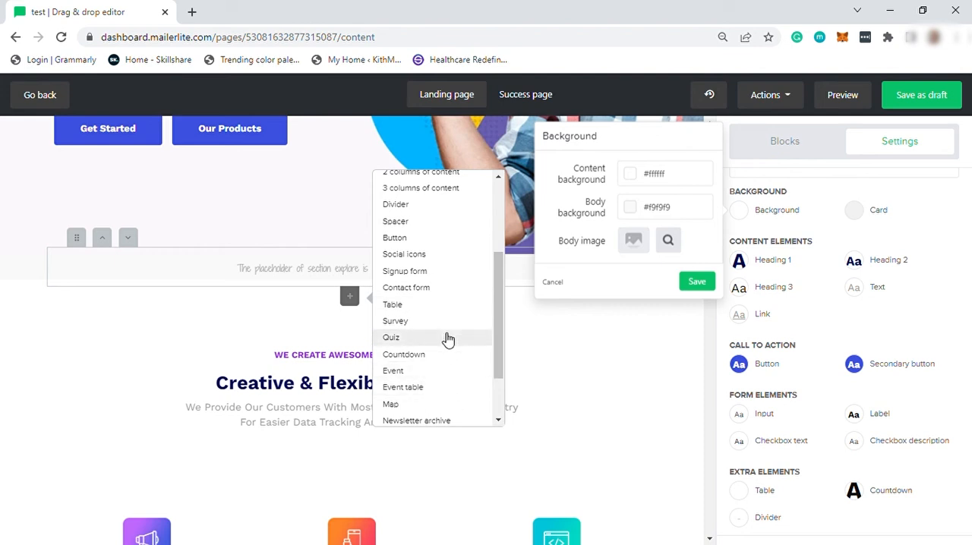
scroll(444, 238, up, 2)
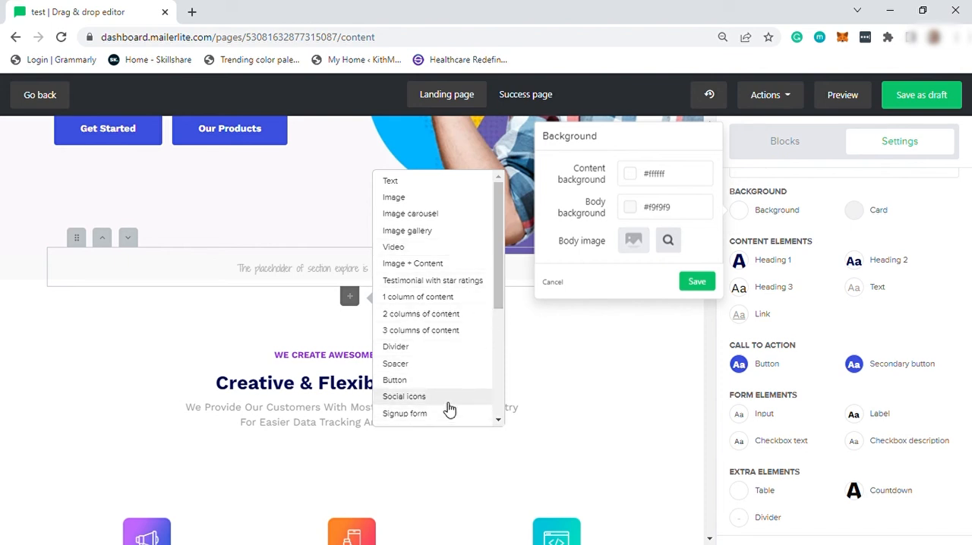
scroll(449, 407, down, 1)
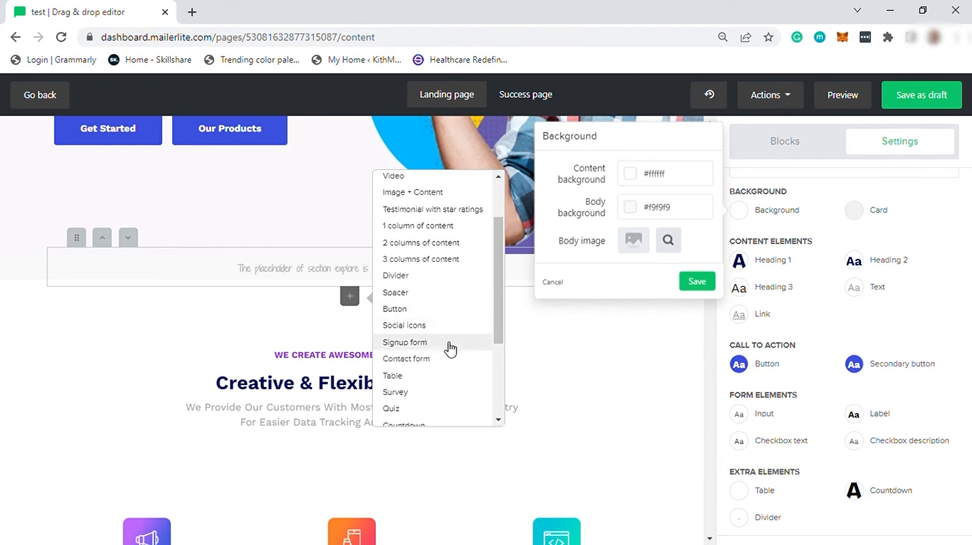
scroll(455, 370, down, 3)
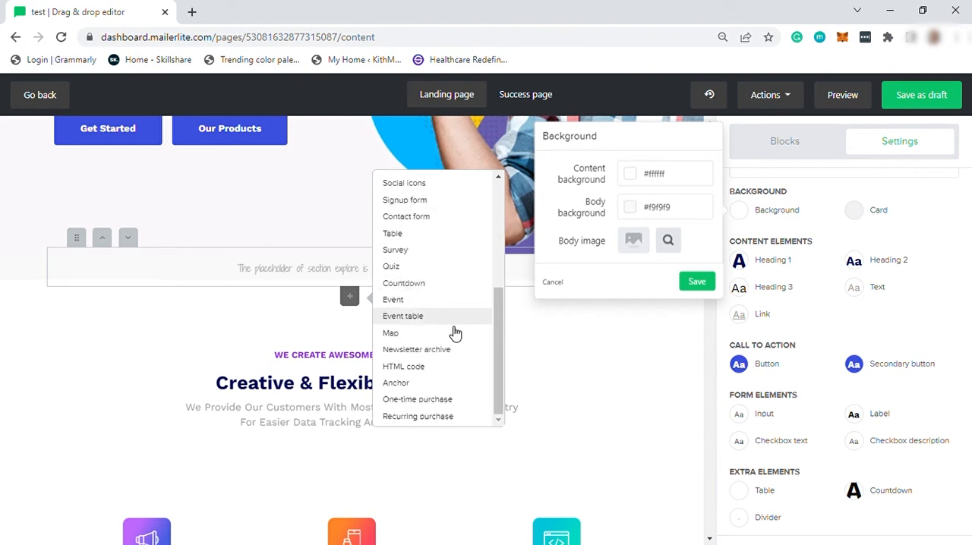
Step: Browse the full library of draggable blocks, from products and subscriptions back to the content blocks
click(802, 154)
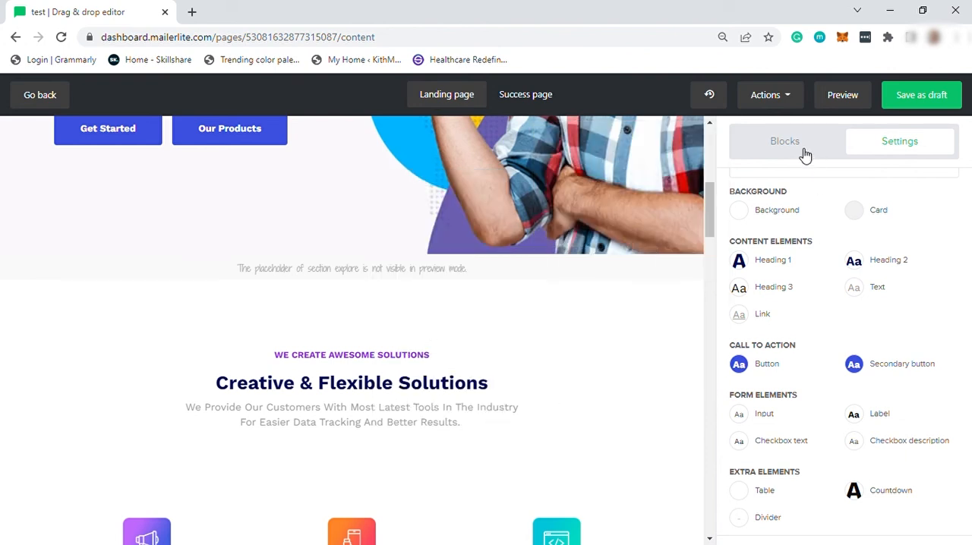
click(804, 154)
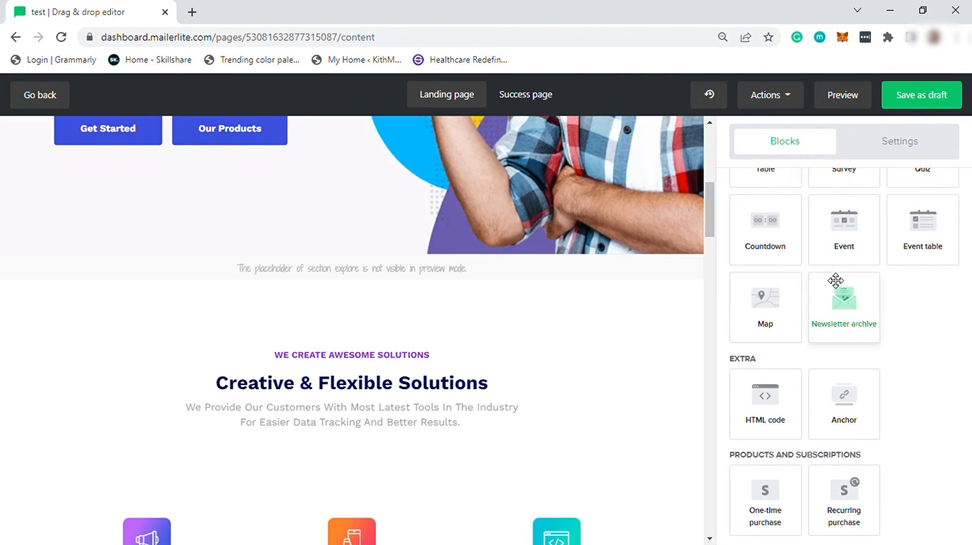
scroll(831, 284, up, 5)
scroll(782, 329, up, 5)
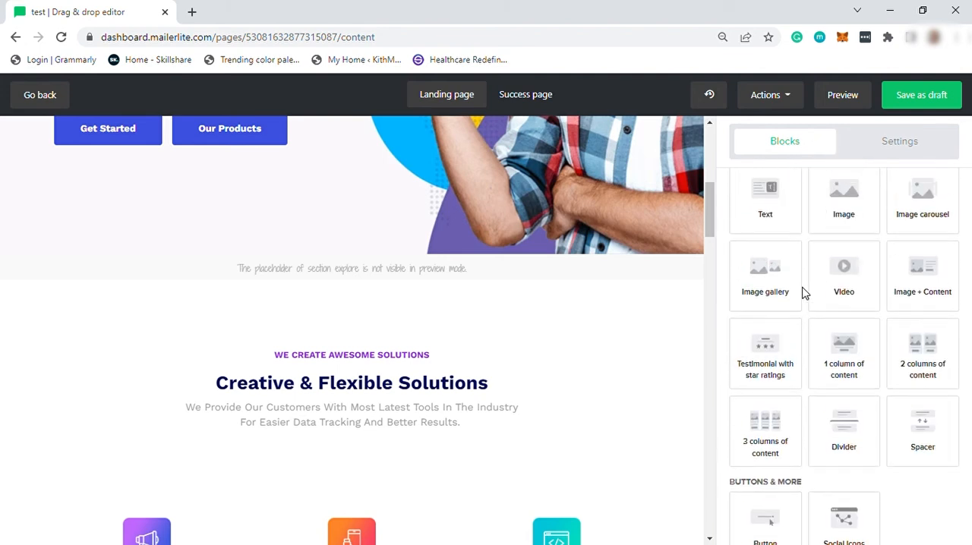
drag(852, 275, 734, 182)
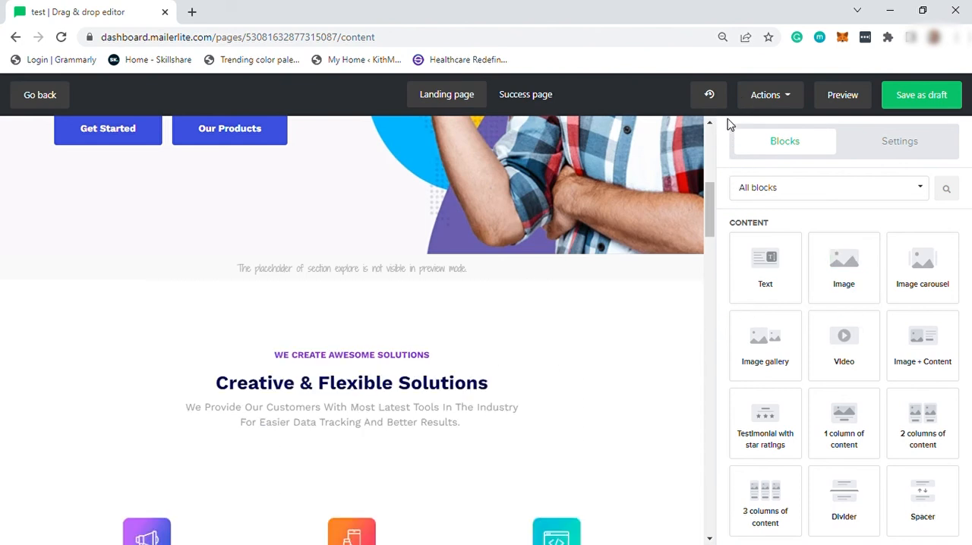
Step: Check the page's recent changes history, and preview the landing page in its desktop and mobile versions
click(711, 97)
click(850, 99)
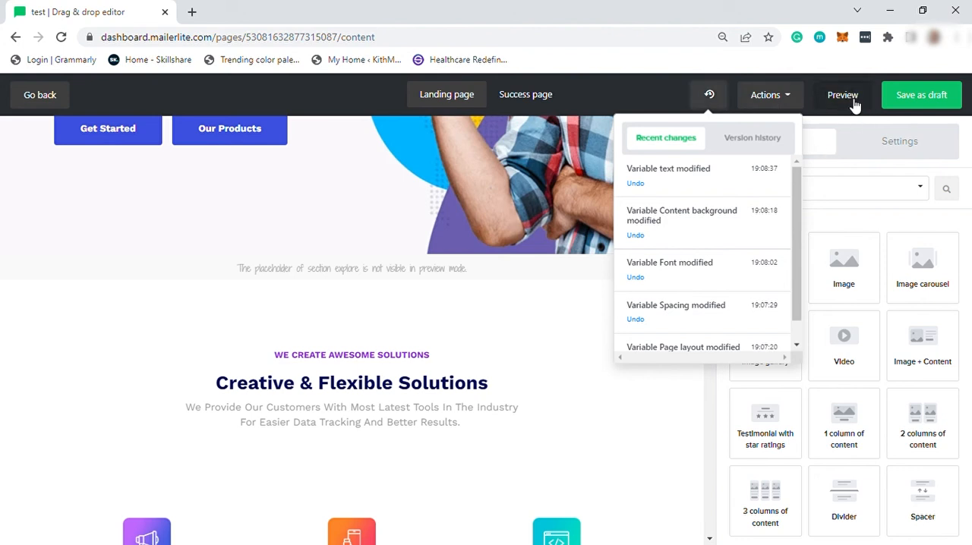
click(851, 101)
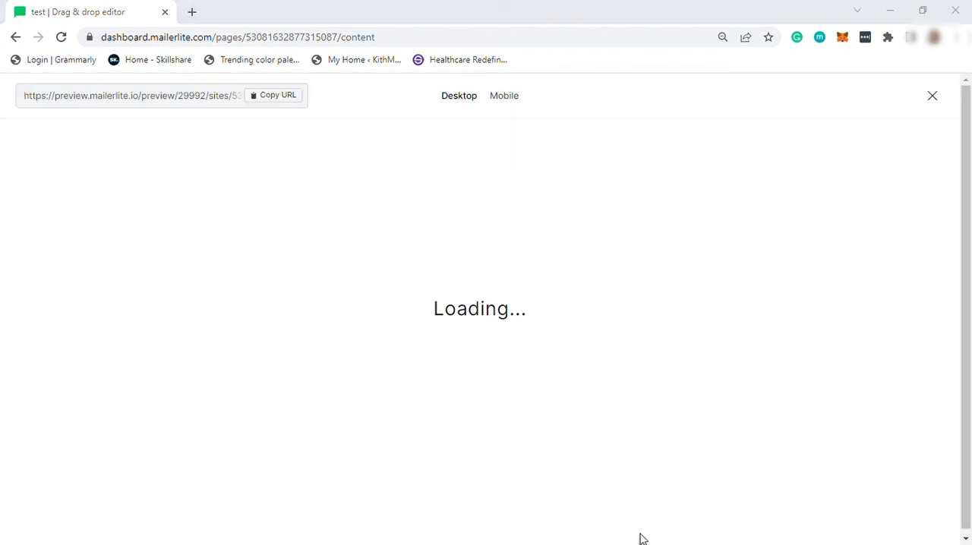
scroll(397, 284, down, 10)
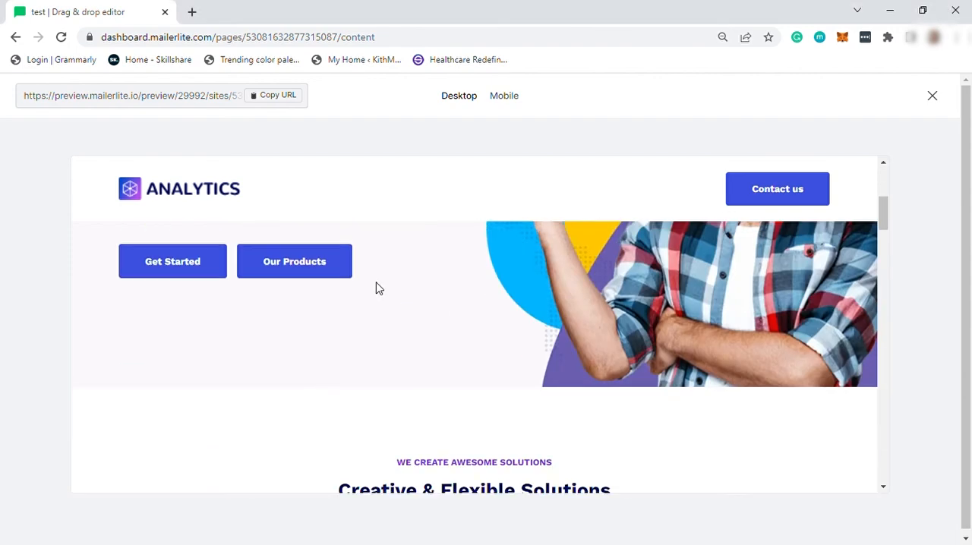
scroll(410, 323, up, 10)
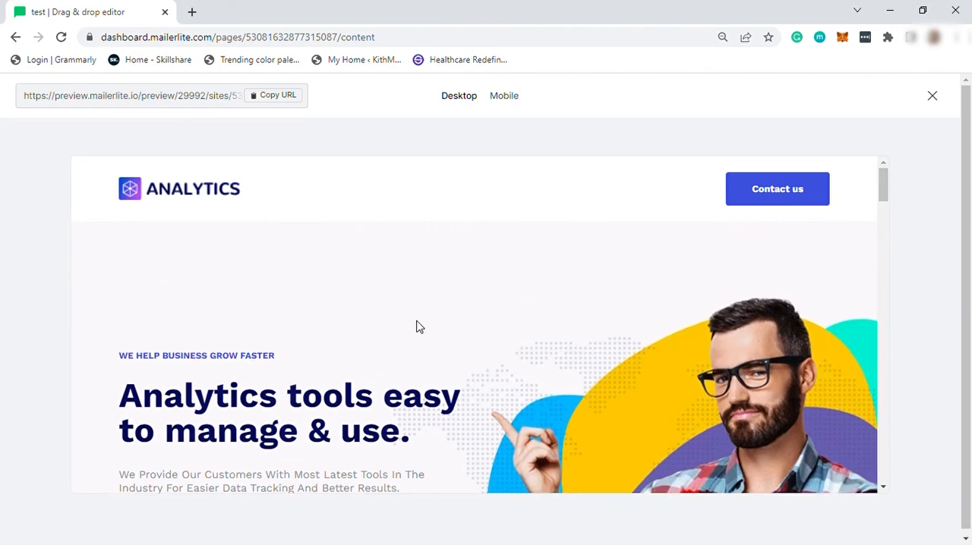
click(500, 107)
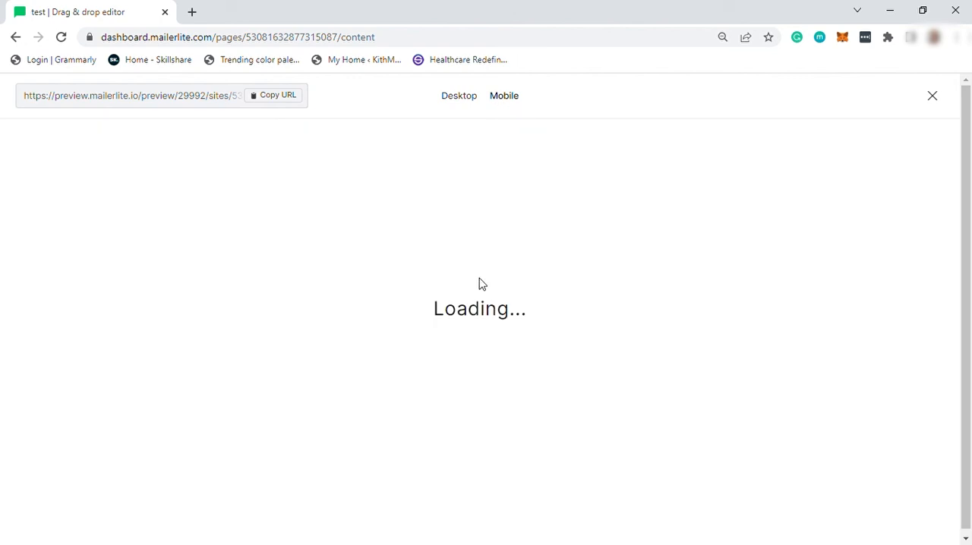
scroll(400, 331, down, 10)
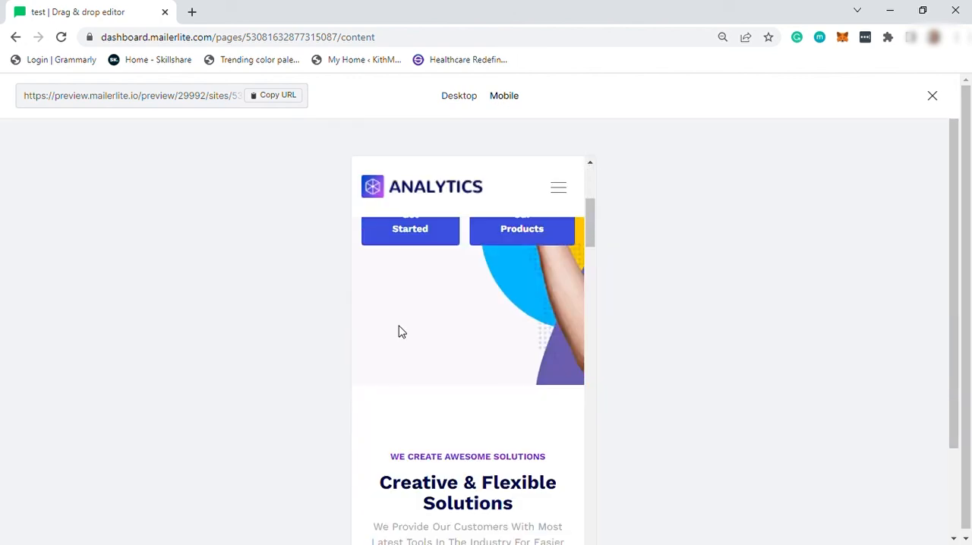
Step: Look through the rest of the mobile preview and return to the top of the landing page in the editor
scroll(398, 330, down, 7)
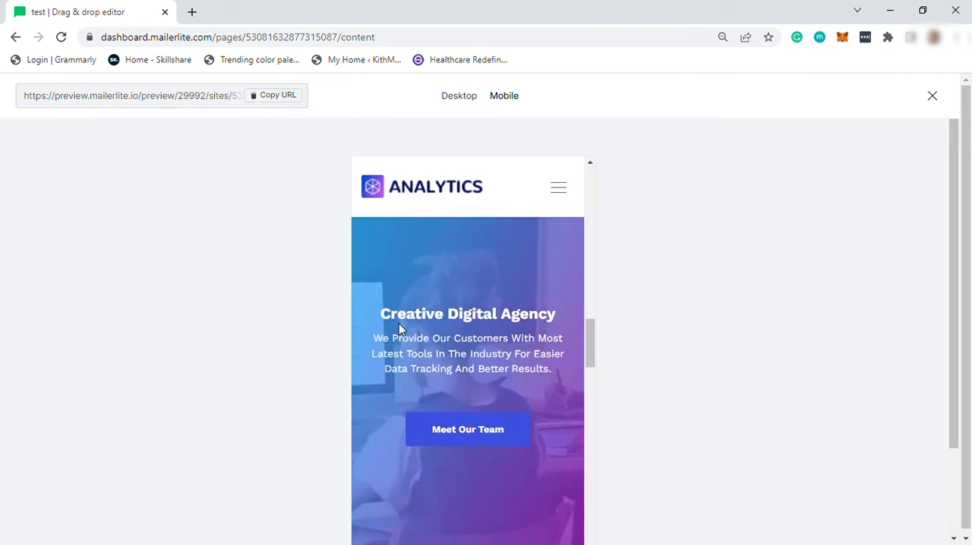
click(932, 97)
scroll(621, 307, up, 3)
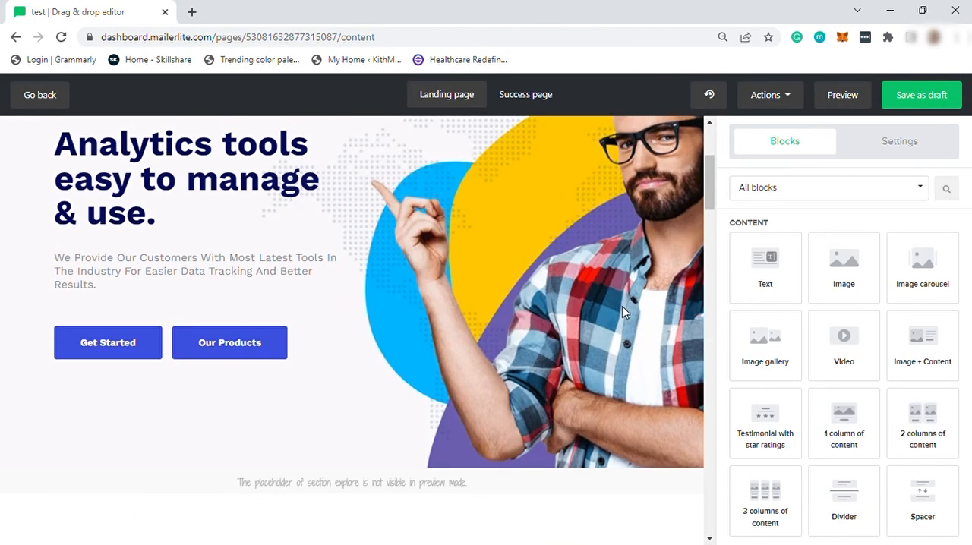
scroll(622, 306, up, 3)
click(945, 103)
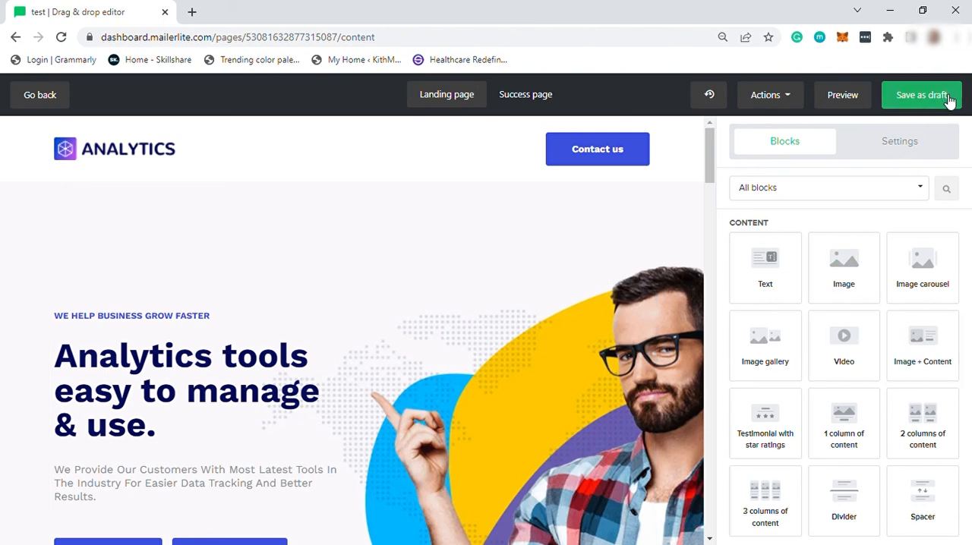
Step: Review the landing page from the header through the Creative & Flexible Solutions section and save it as a draft
scroll(230, 318, down, 4)
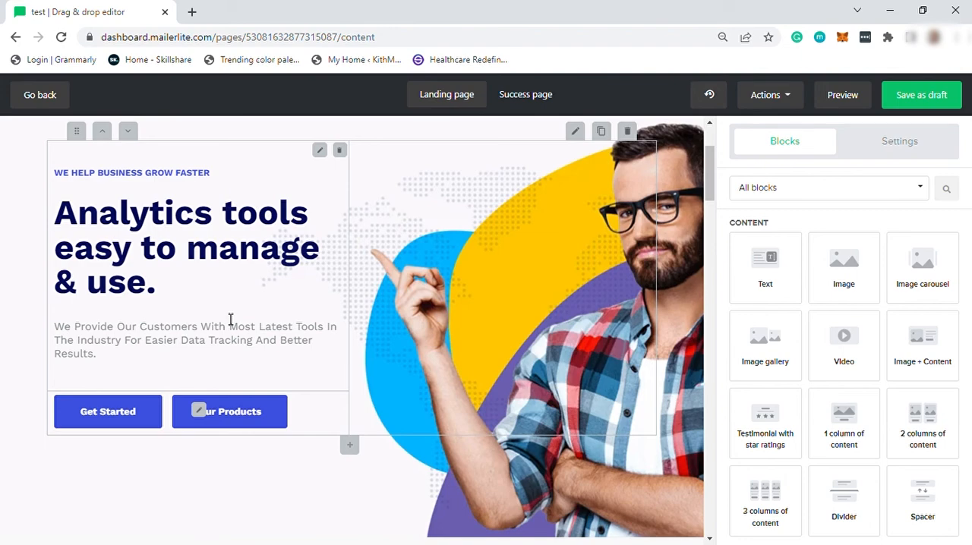
scroll(481, 401, down, 3)
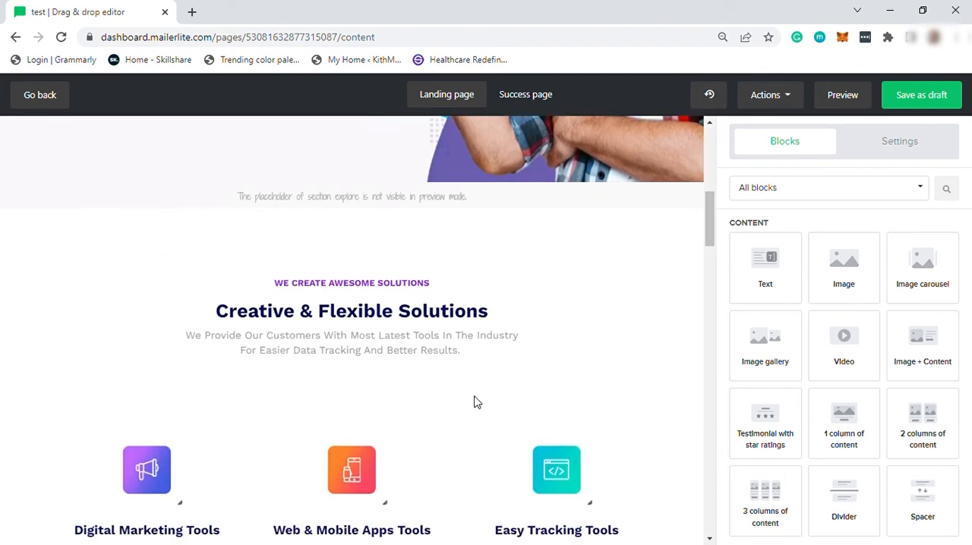
scroll(473, 402, down, 4)
scroll(471, 402, up, 3)
scroll(470, 402, up, 8)
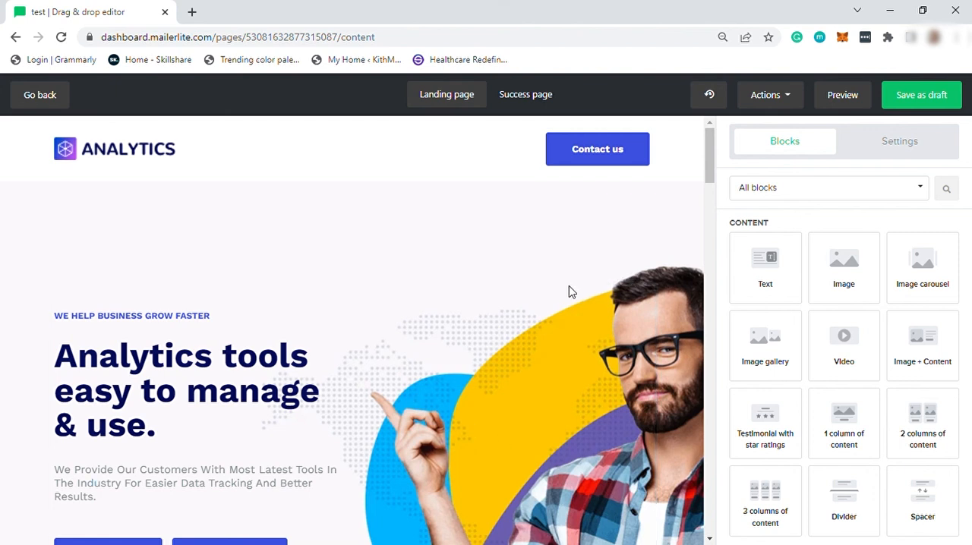
mouse_move(128, 160)
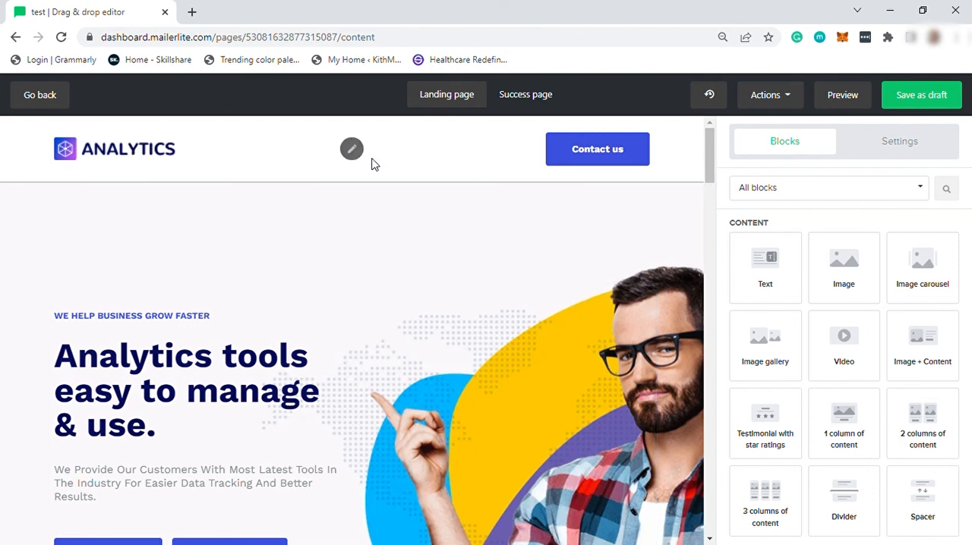
click(928, 103)
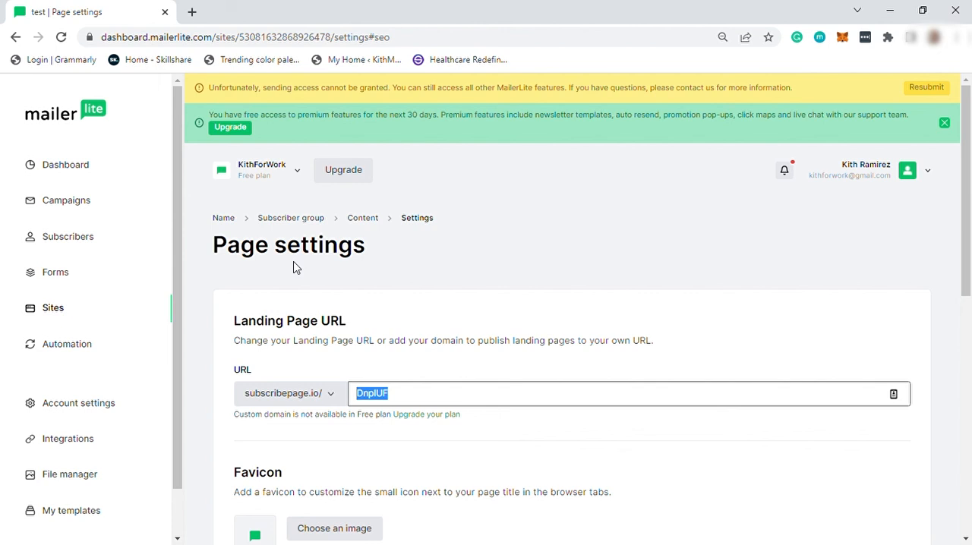
Step: Examine the landing page URL and favicon settings, highlighting the editable ending of the subscribepage.io address
scroll(321, 299, down, 2)
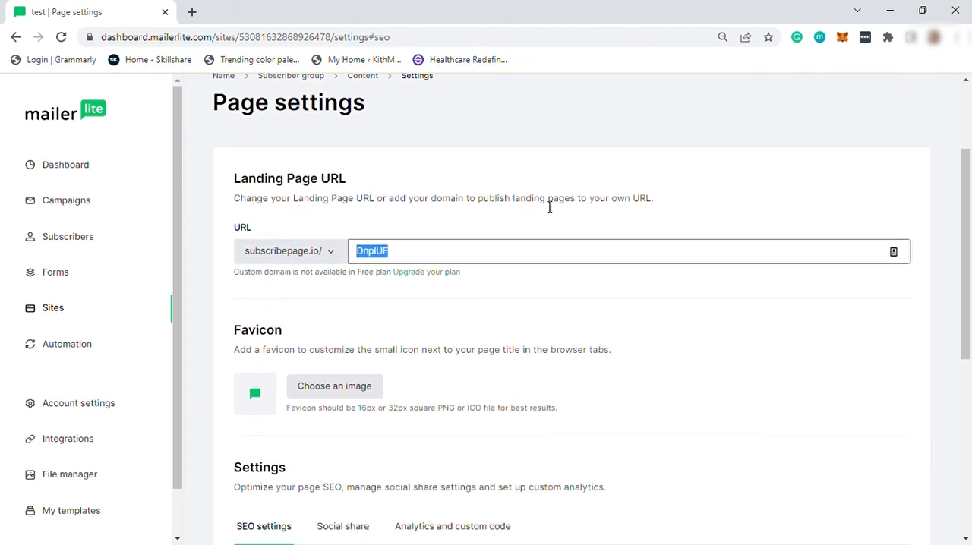
click(444, 258)
drag(396, 258, 356, 255)
click(447, 297)
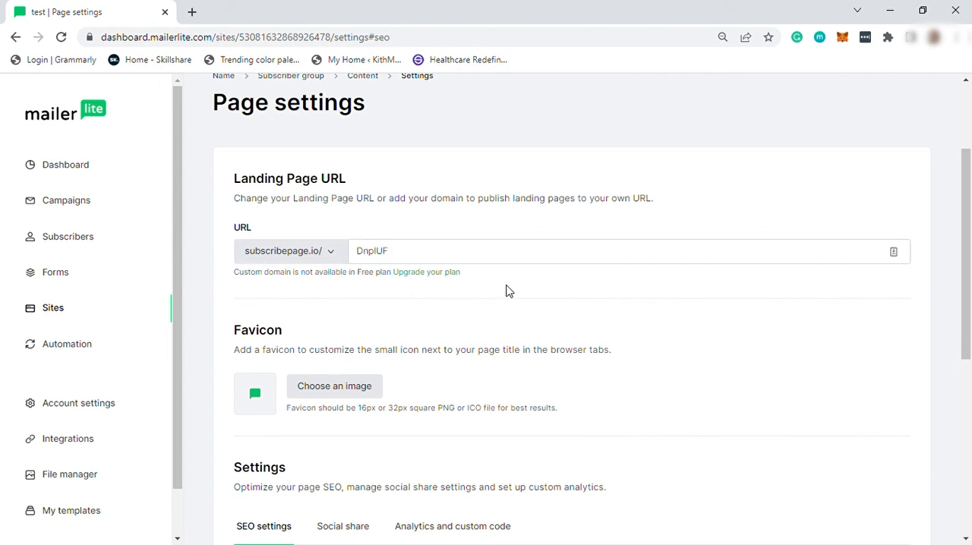
scroll(254, 343, down, 1)
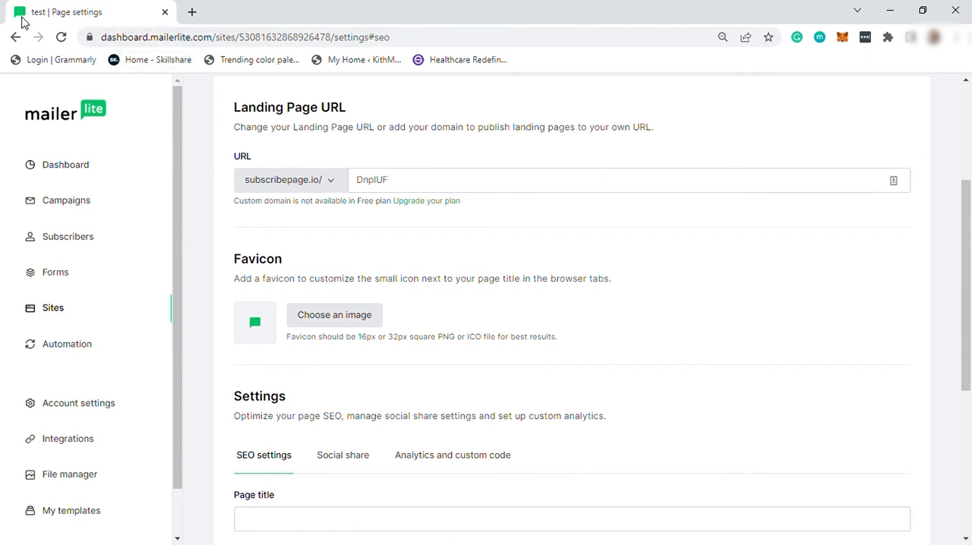
Step: Check the page's SEO, Social share, and Analytics and custom code settings, and return to the URL and favicon options
scroll(307, 333, down, 1)
scroll(254, 334, down, 2)
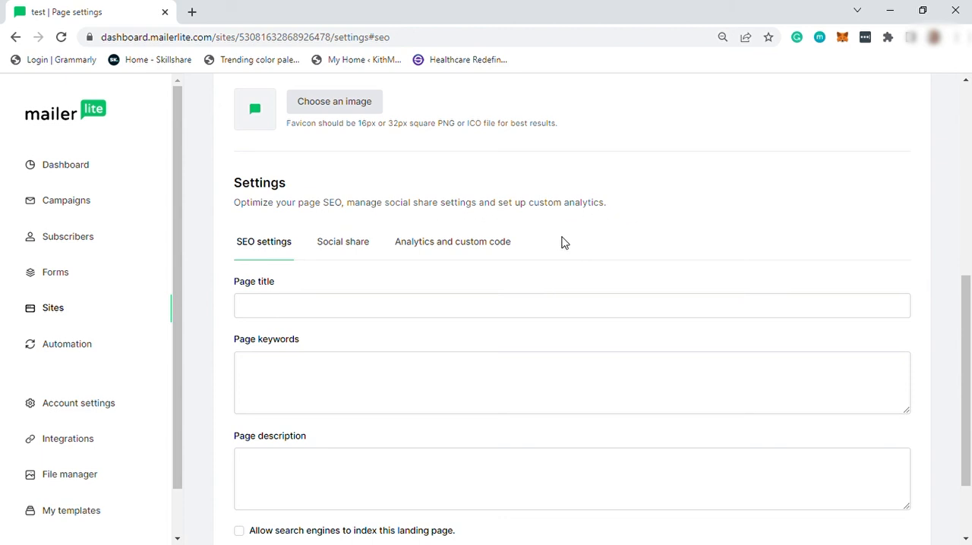
scroll(564, 242, down, 2)
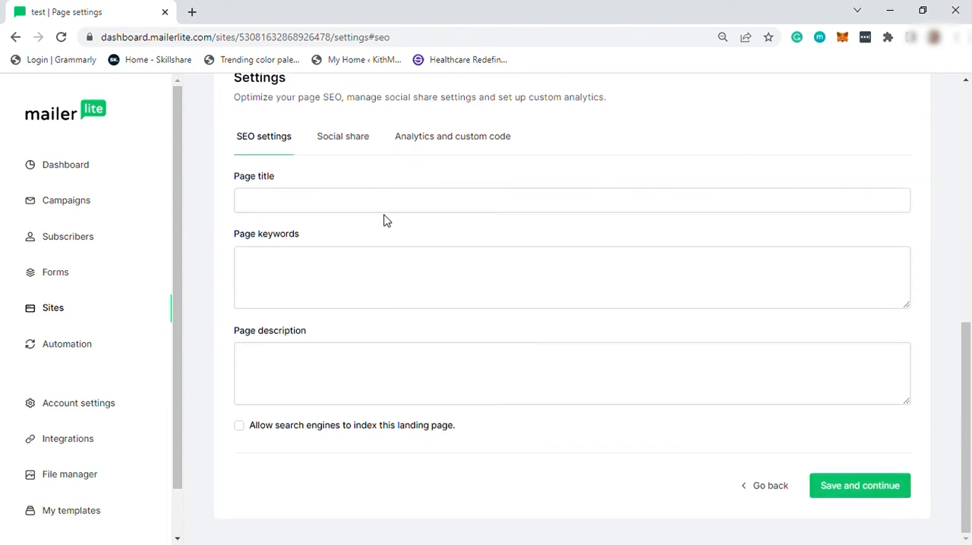
click(349, 139)
click(451, 154)
click(271, 157)
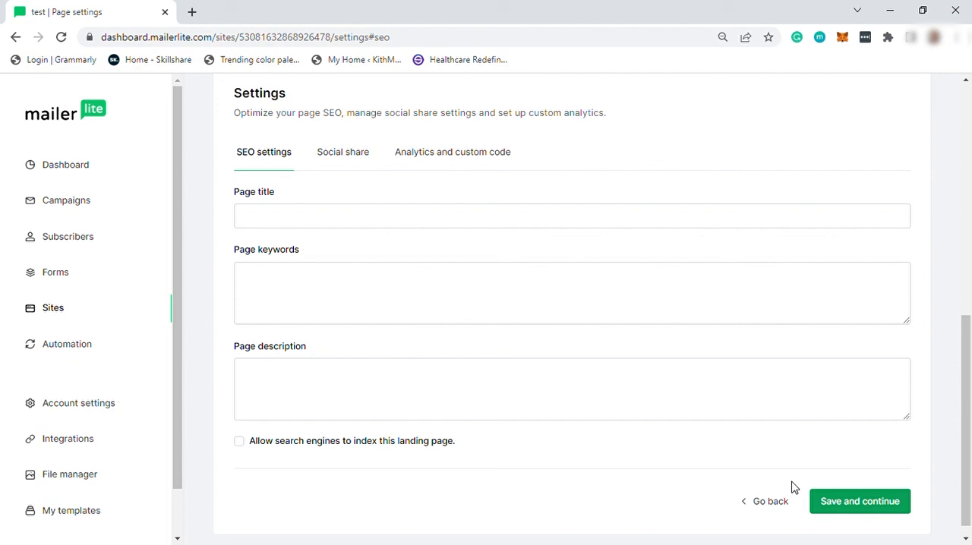
scroll(615, 481, up, 6)
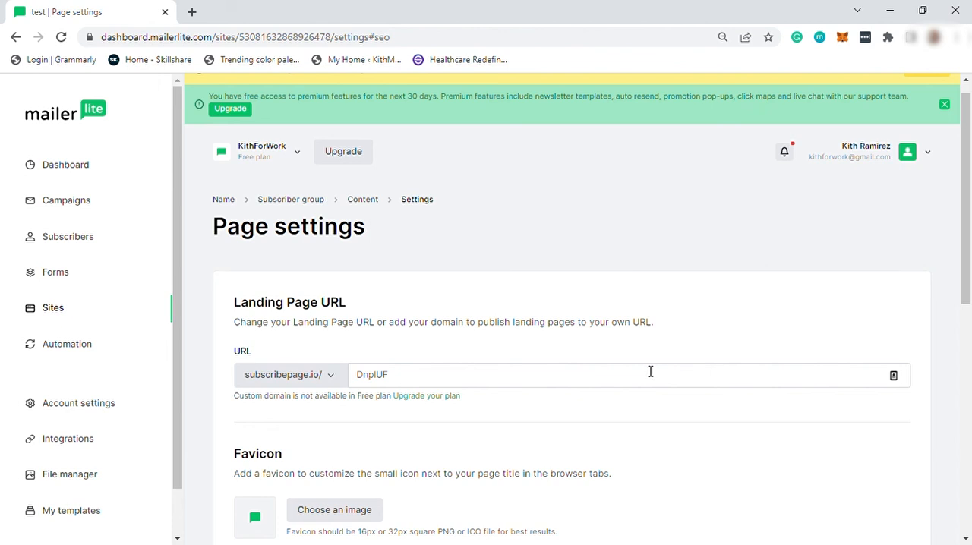
scroll(668, 397, down, 3)
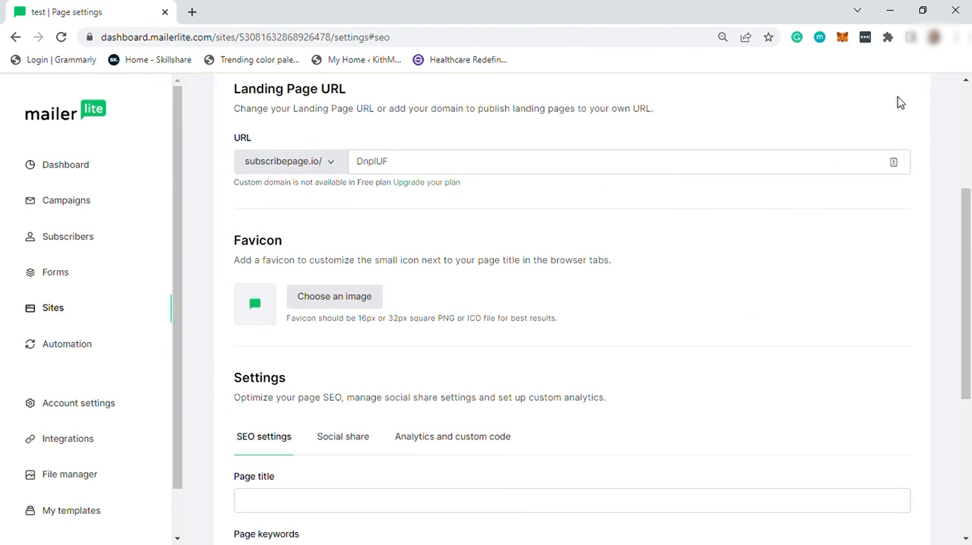